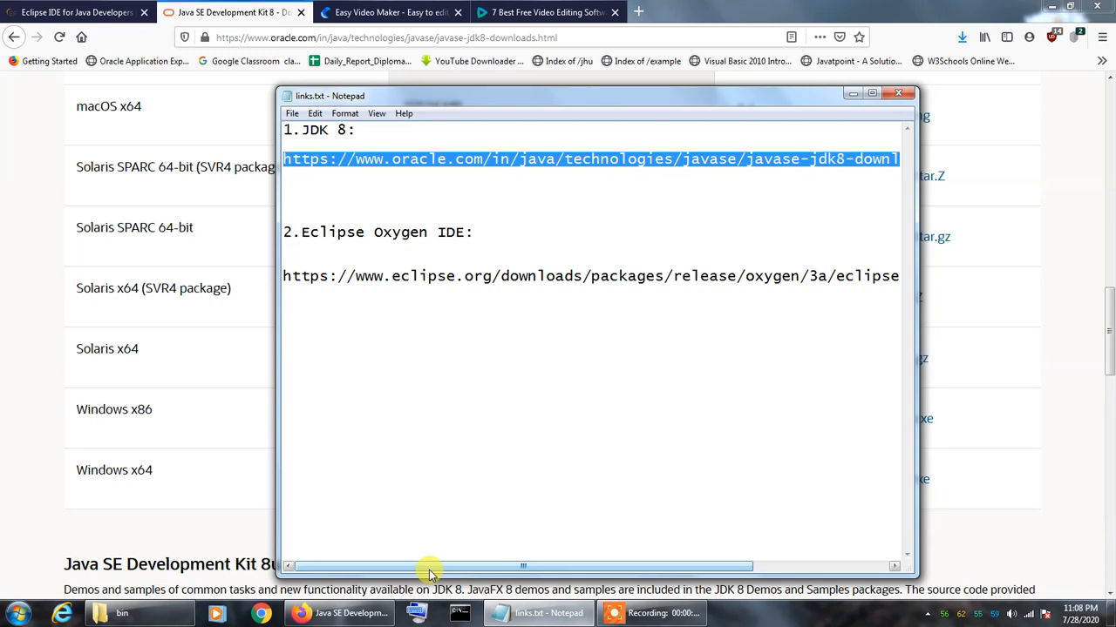
Step: Copy the JDK 8 link from links.txt and review the Windows installers on Oracle's JDK 8 download page
{"action": "right_click", "coordinate": [495, 164]}
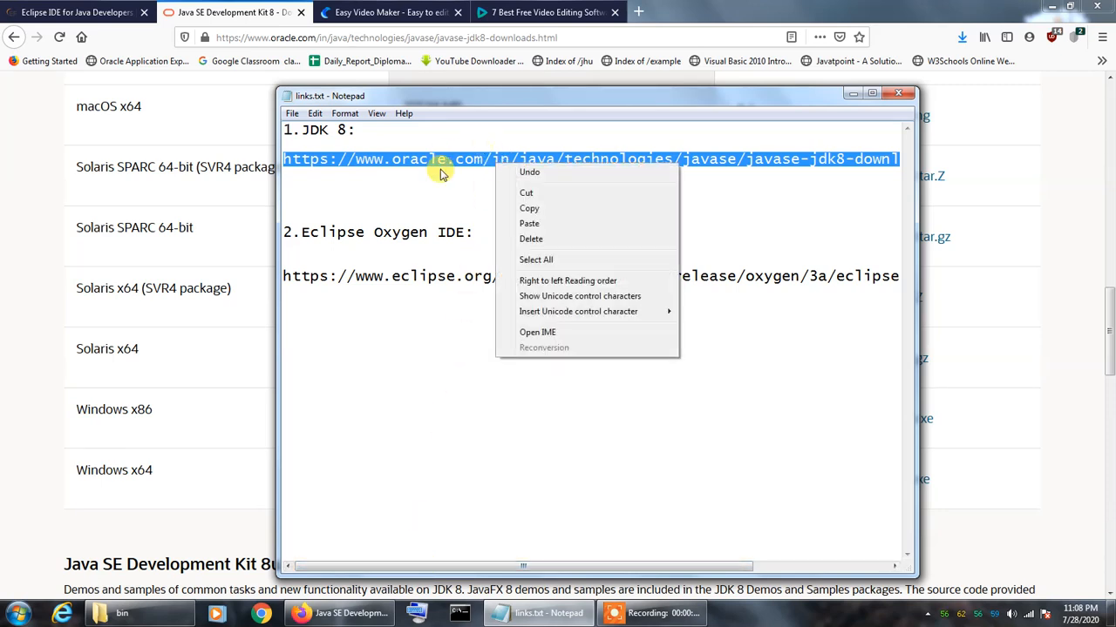
{"action": "left_click", "coordinate": [528, 210]}
{"action": "left_click", "coordinate": [251, 12]}
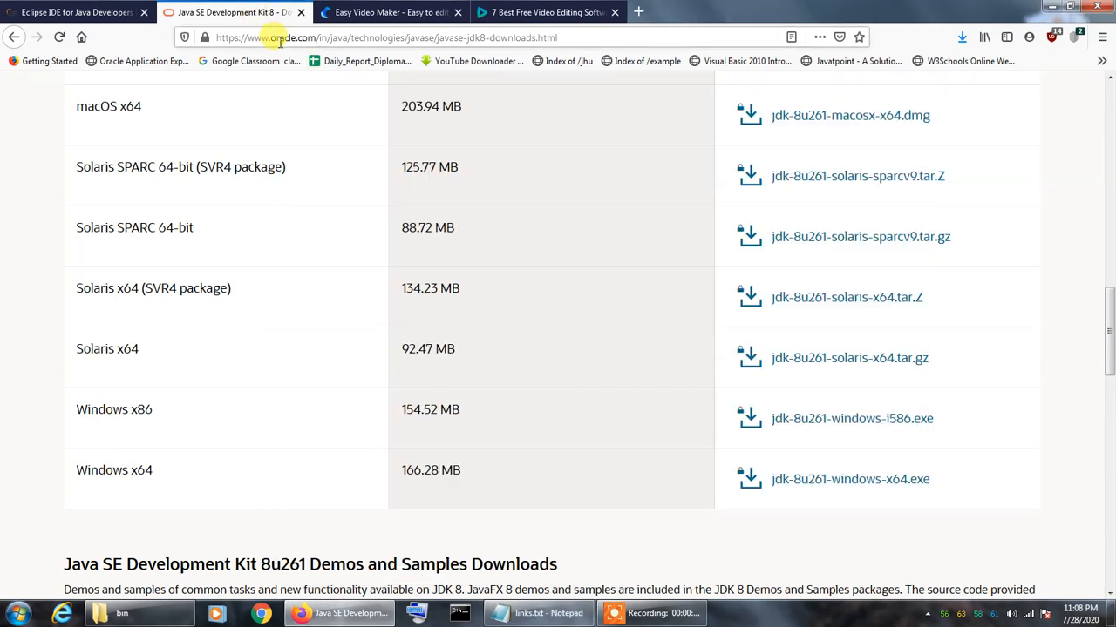
{"action": "left_click", "coordinate": [280, 38]}
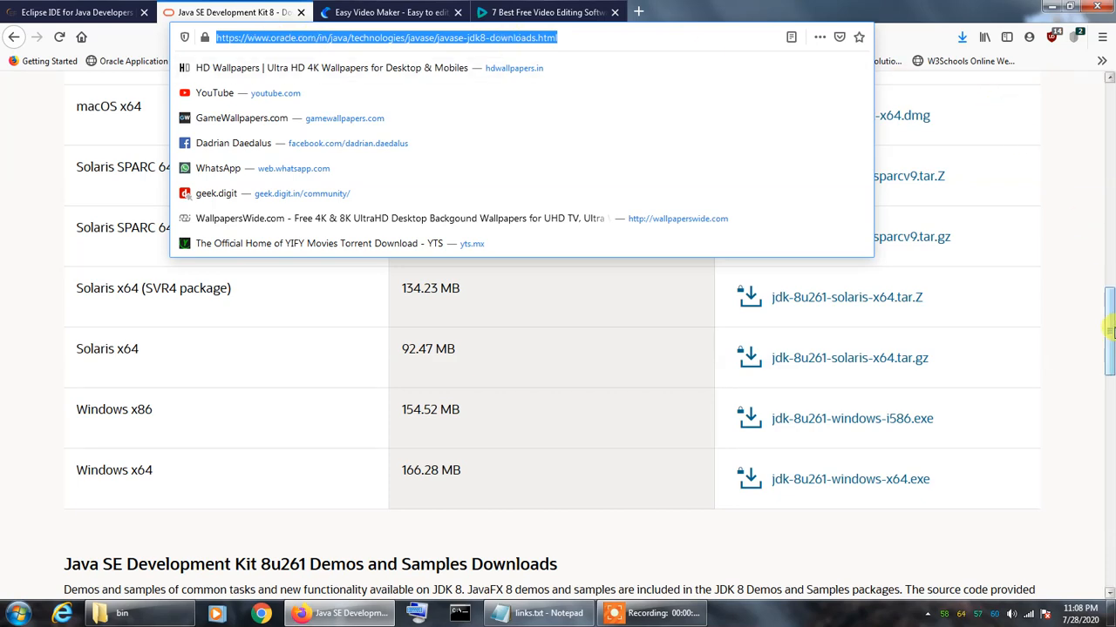
{"action": "left_click_drag", "start_coordinate": [1111, 330], "coordinate": [1109, 113]}
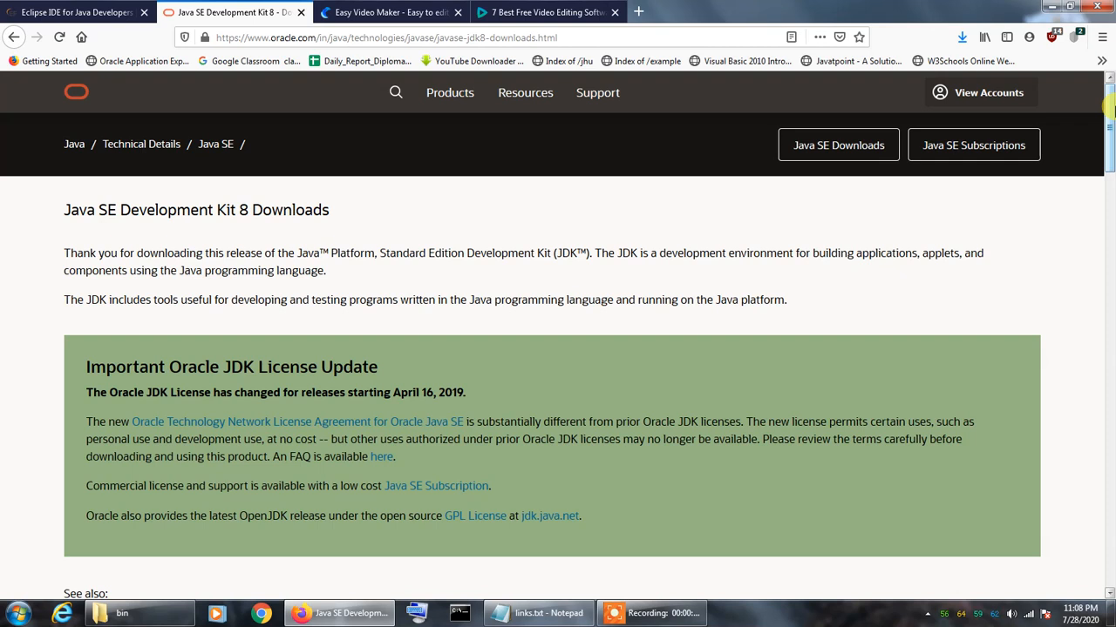
{"action": "left_click_drag", "start_coordinate": [1109, 107], "coordinate": [1109, 326]}
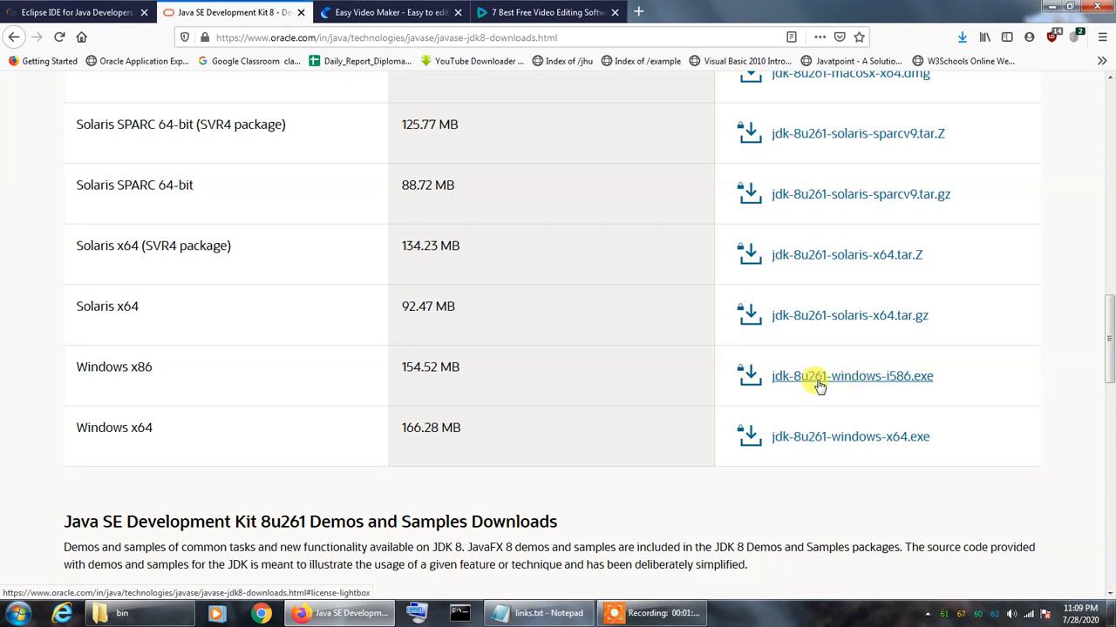
Step: In File Explorer, locate and select the jdk-8u91-windows-i586.exe installer in New folder on drive G:
{"action": "left_click", "coordinate": [122, 613]}
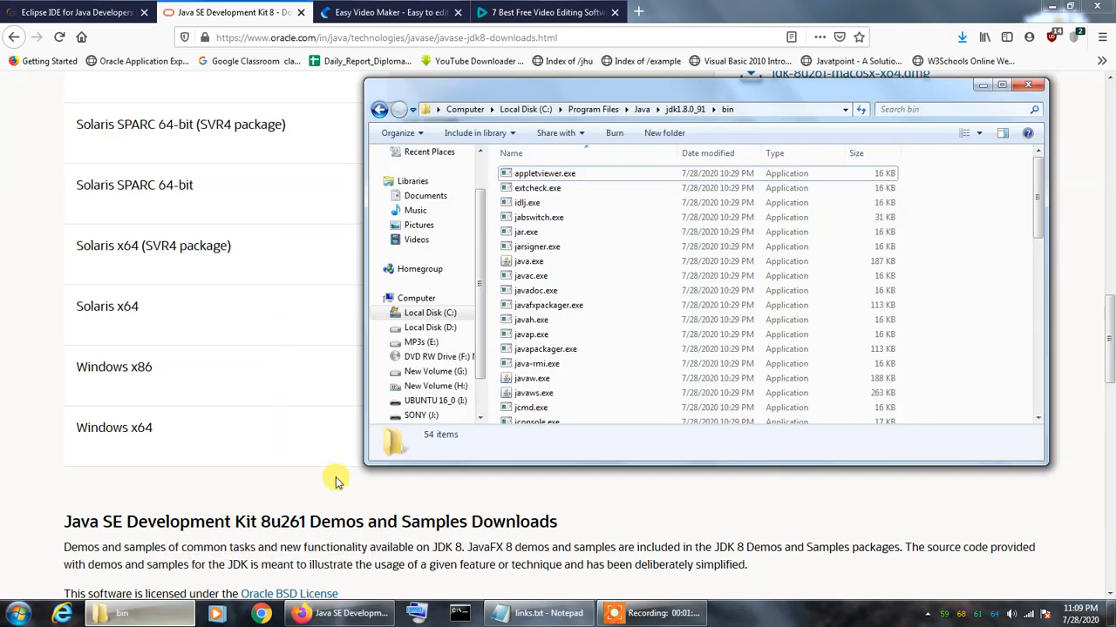
{"action": "left_click", "coordinate": [431, 371]}
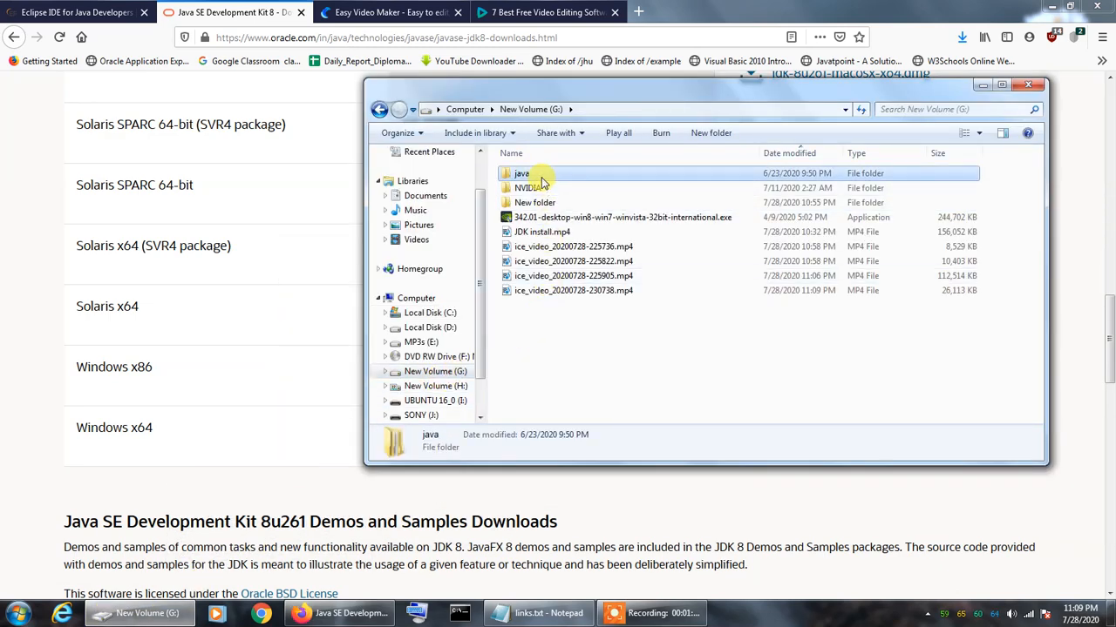
{"action": "double_click", "coordinate": [534, 176]}
{"action": "left_click", "coordinate": [547, 111]}
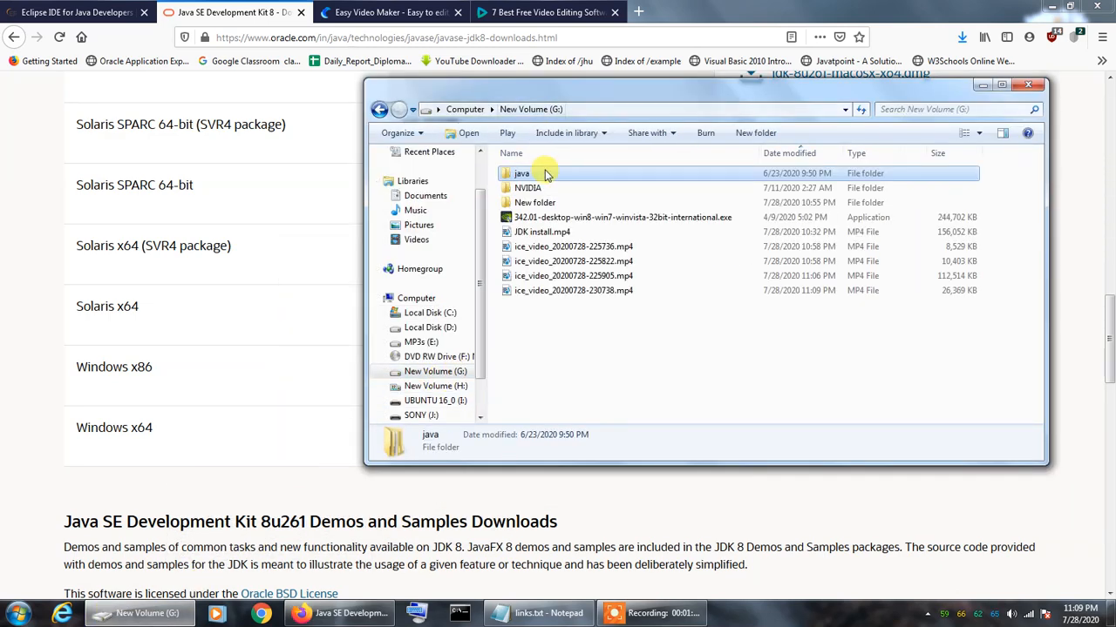
{"action": "double_click", "coordinate": [542, 204]}
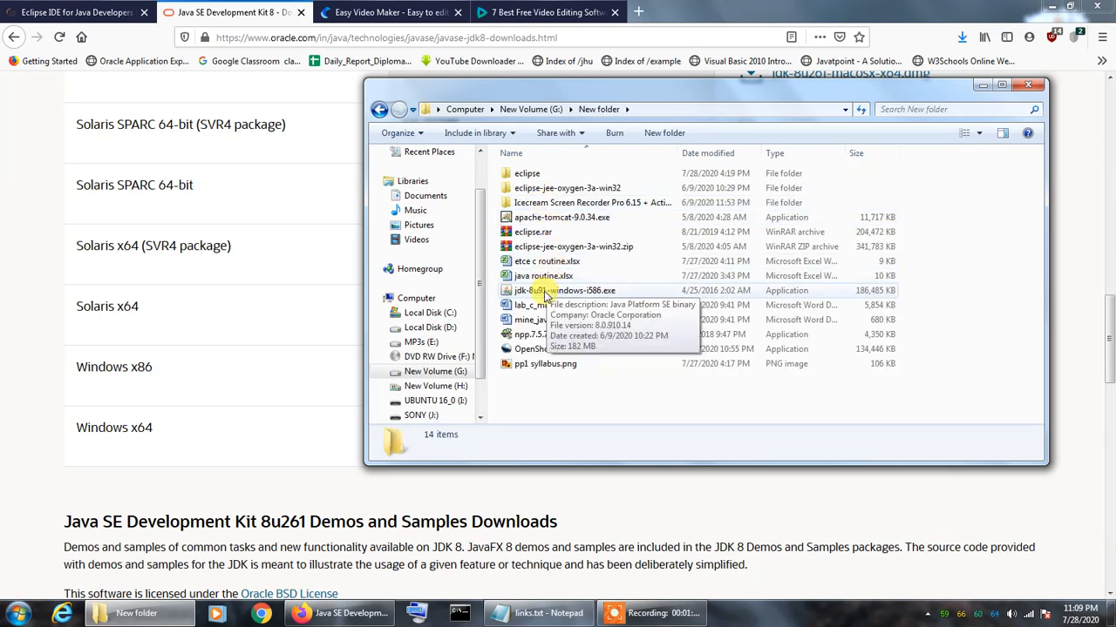
{"action": "left_click", "coordinate": [544, 292]}
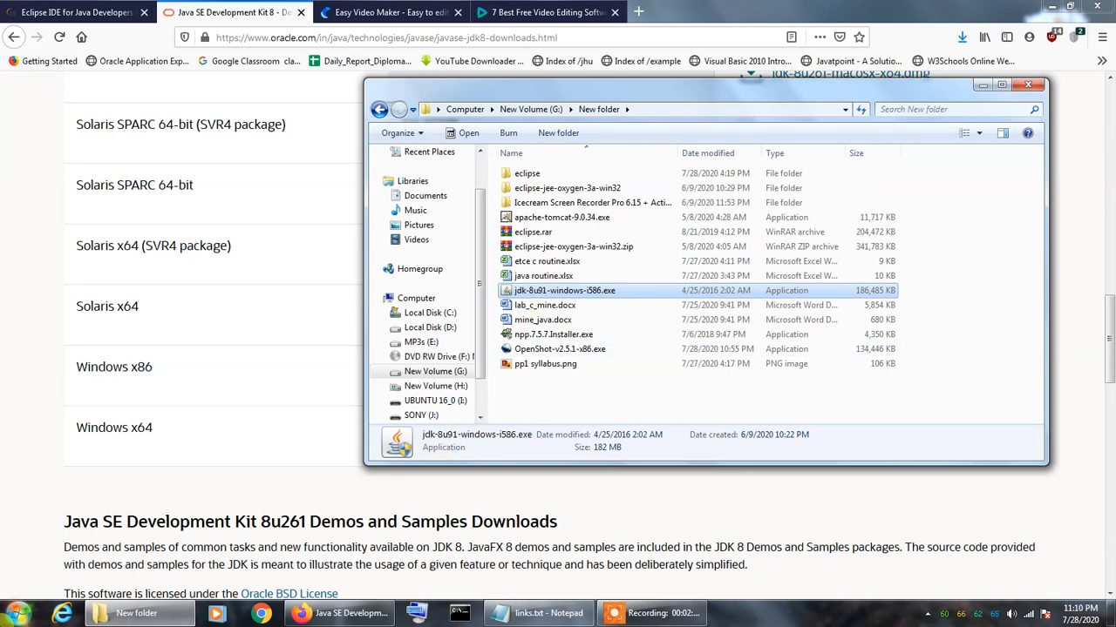
Step: Open the Control Panel list of installed programs for uninstalling or changing them
{"action": "left_click", "coordinate": [17, 613]}
{"action": "left_click", "coordinate": [210, 433]}
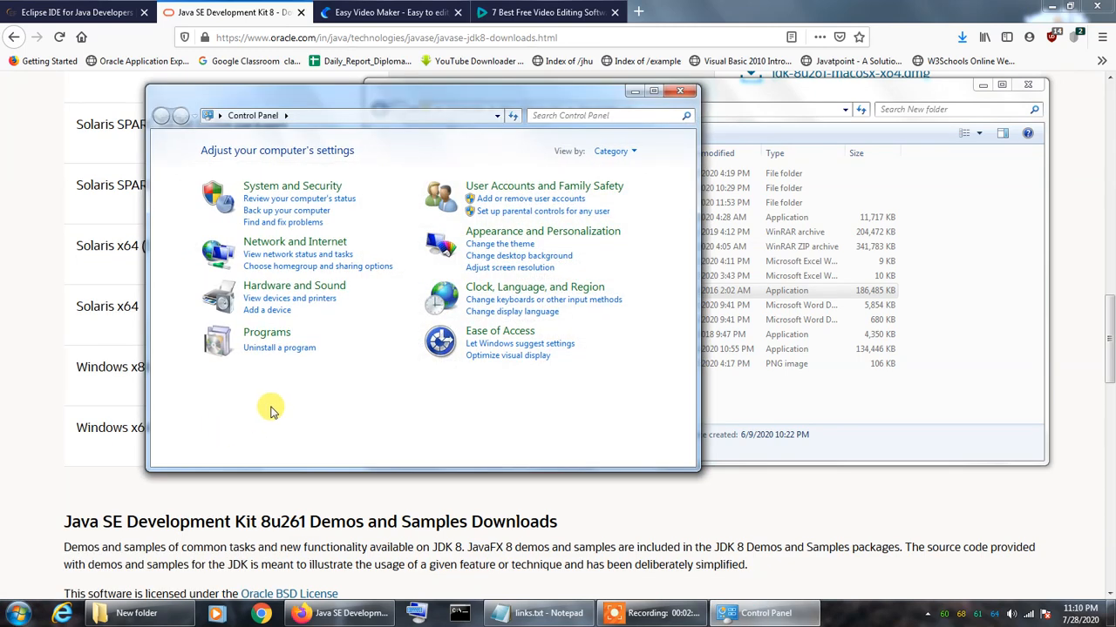
{"action": "left_click", "coordinate": [266, 332]}
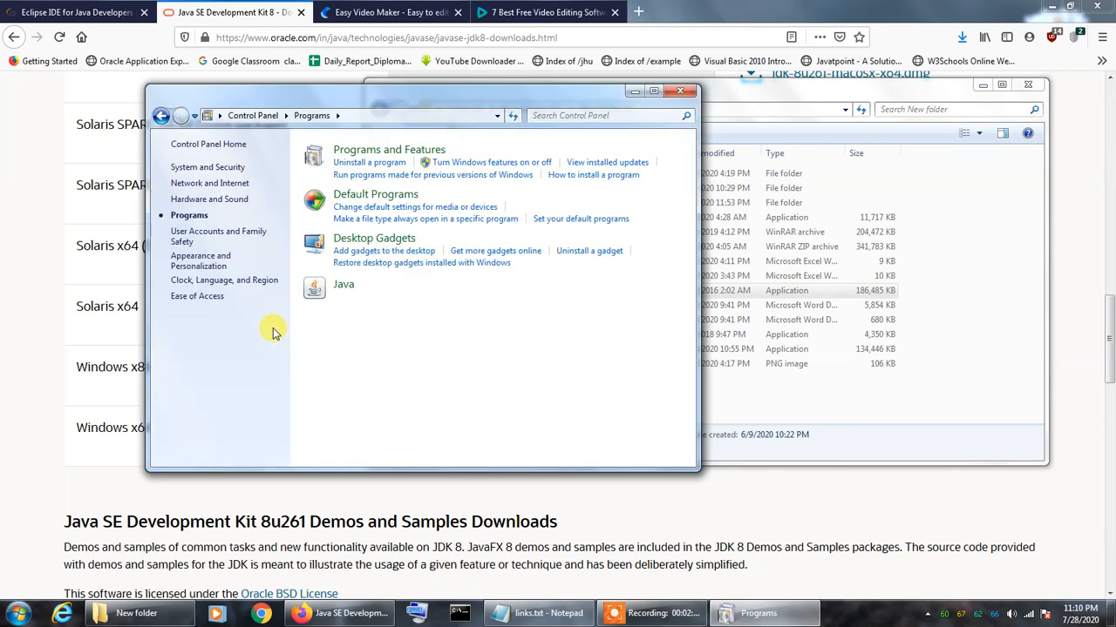
{"action": "left_click", "coordinate": [367, 163]}
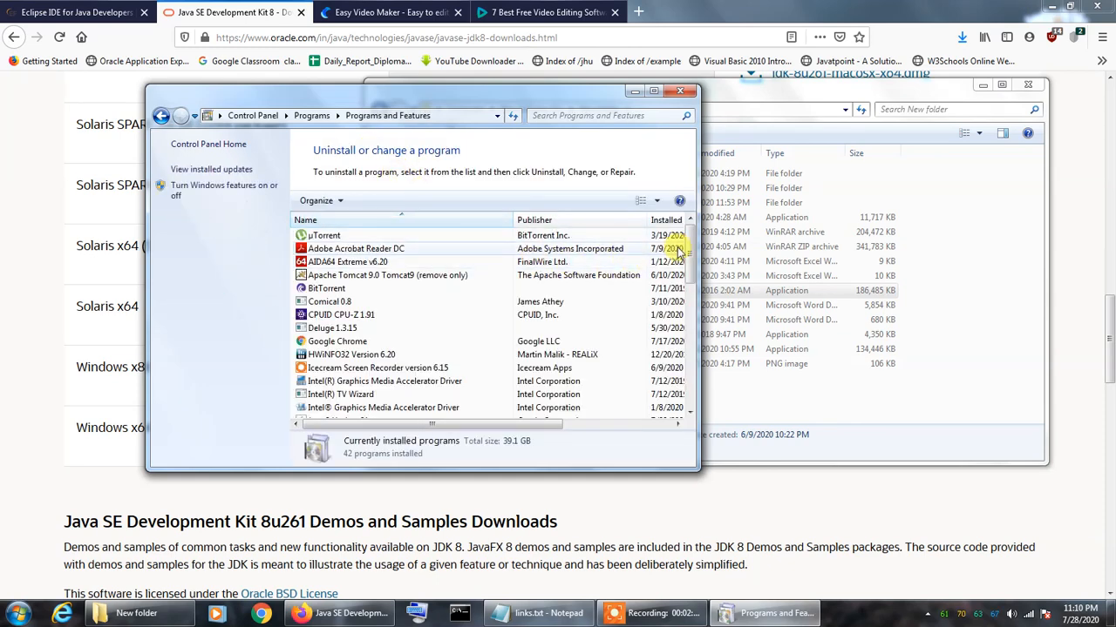
Step: Check the Java 8 Update 91 and Java SE Development Kit 8 Update 91 entries, then close the installed programs list
{"action": "left_click_drag", "start_coordinate": [685, 244], "coordinate": [691, 283]}
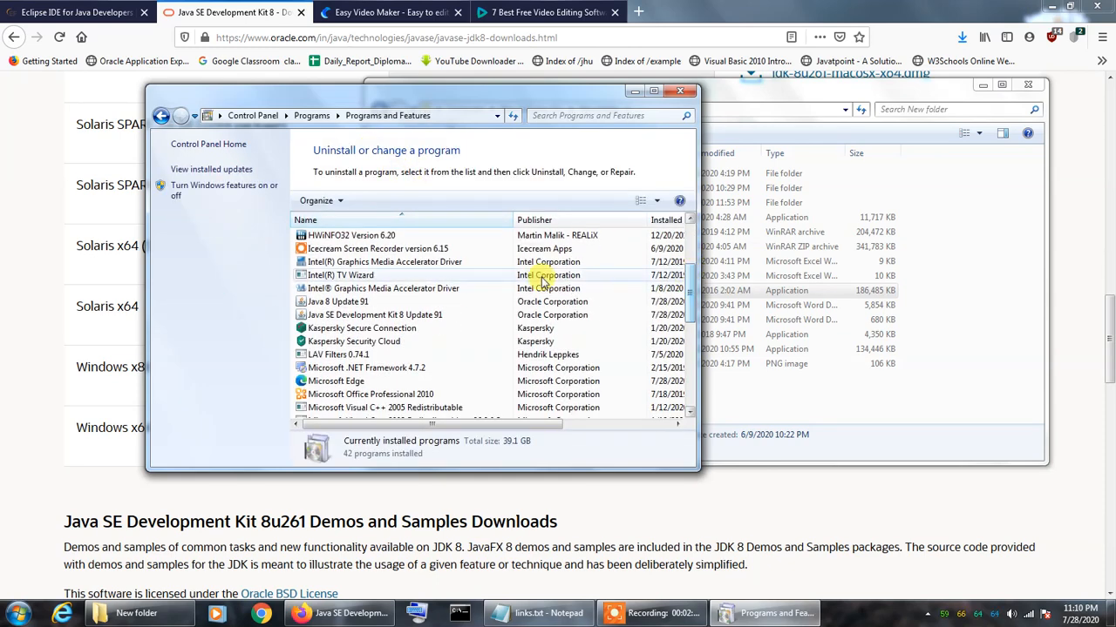
{"action": "left_click", "coordinate": [321, 307]}
{"action": "left_click", "coordinate": [325, 318]}
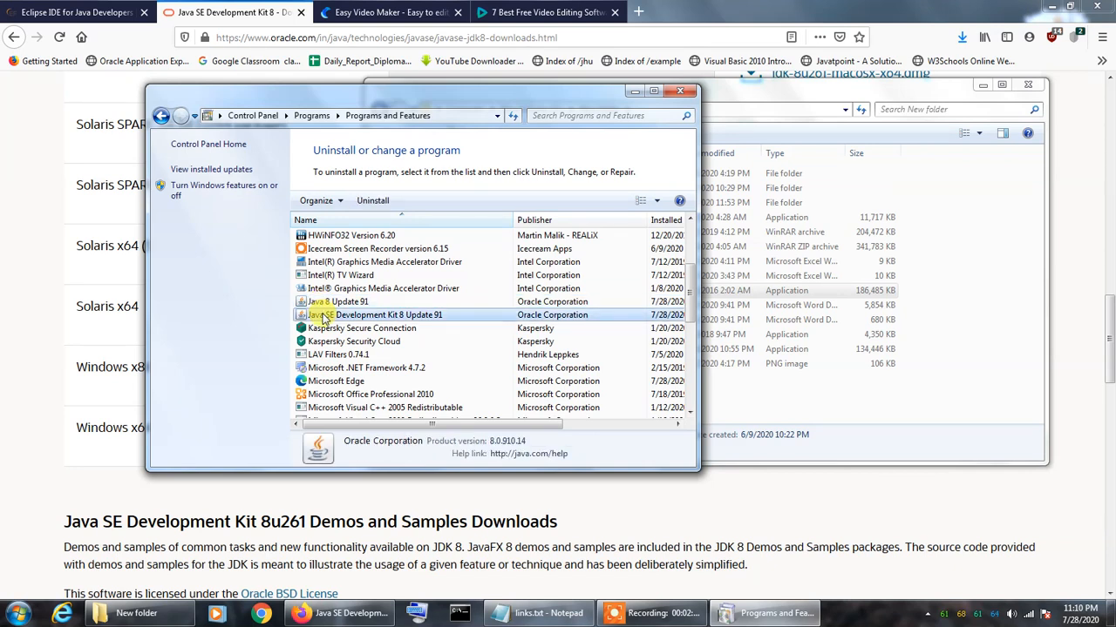
{"action": "left_click", "coordinate": [322, 304]}
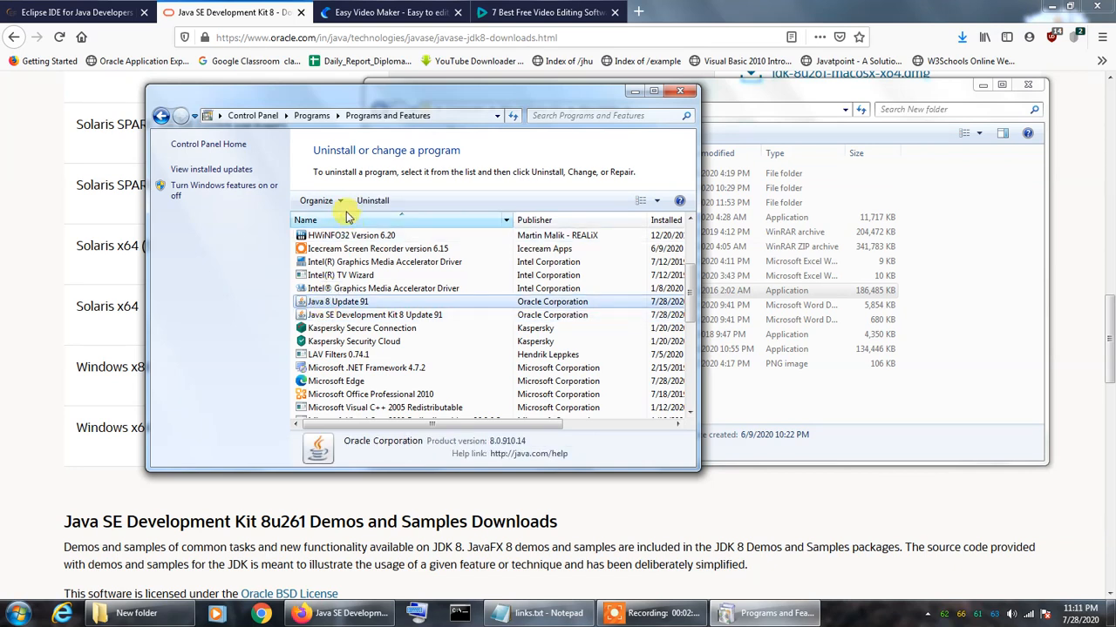
{"action": "left_click", "coordinate": [342, 317]}
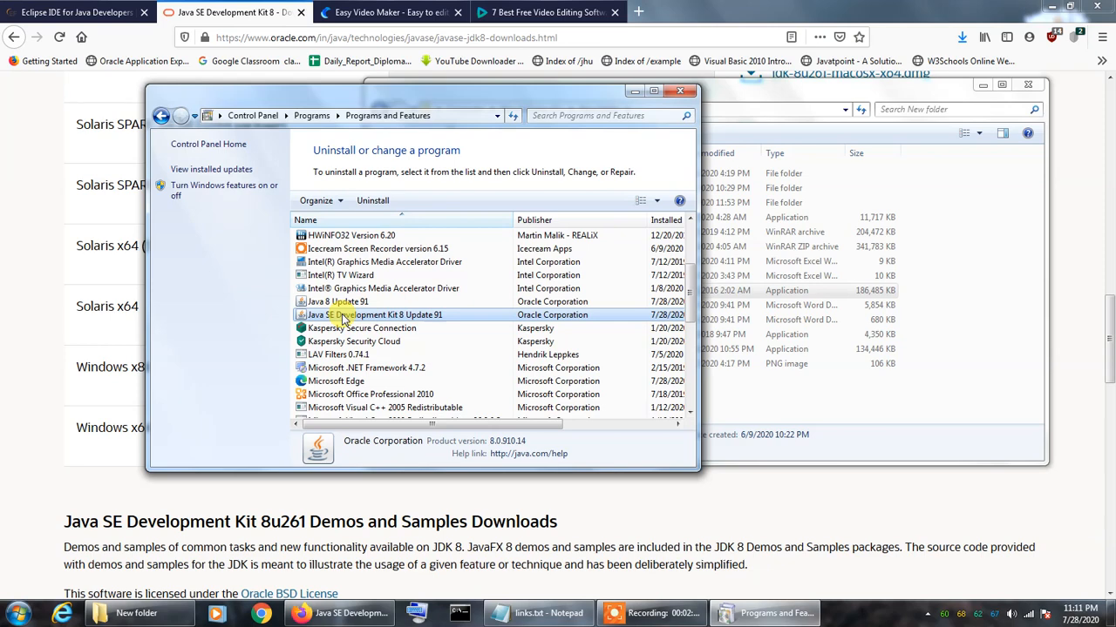
{"action": "left_click", "coordinate": [679, 90]}
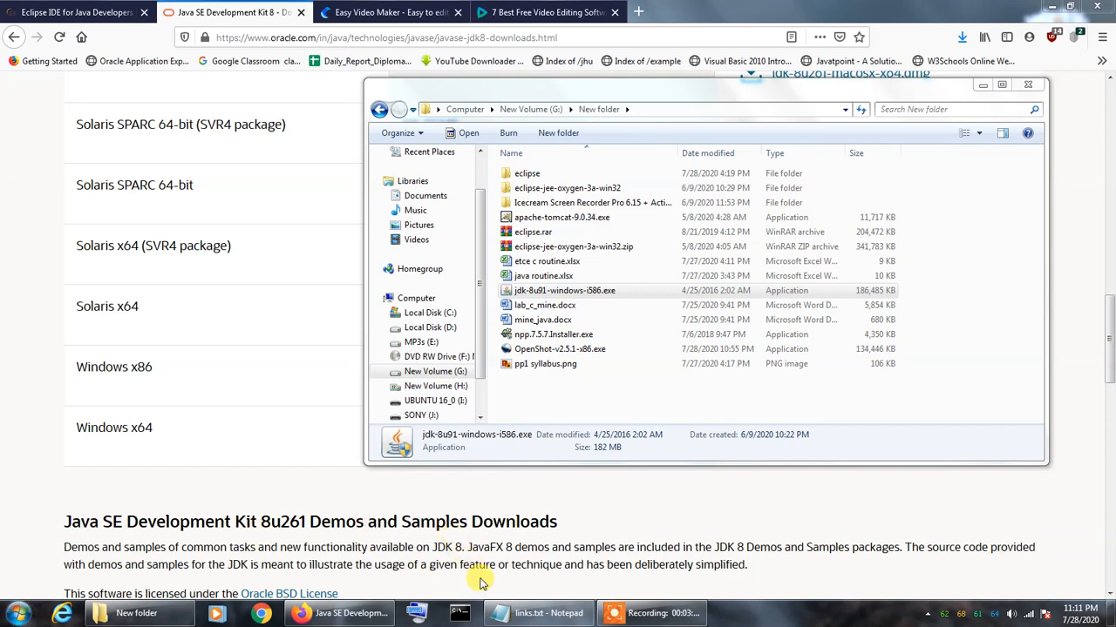
Step: Open a Command Prompt and run javac to test whether the compiler is accessible
{"action": "left_click", "coordinate": [459, 612]}
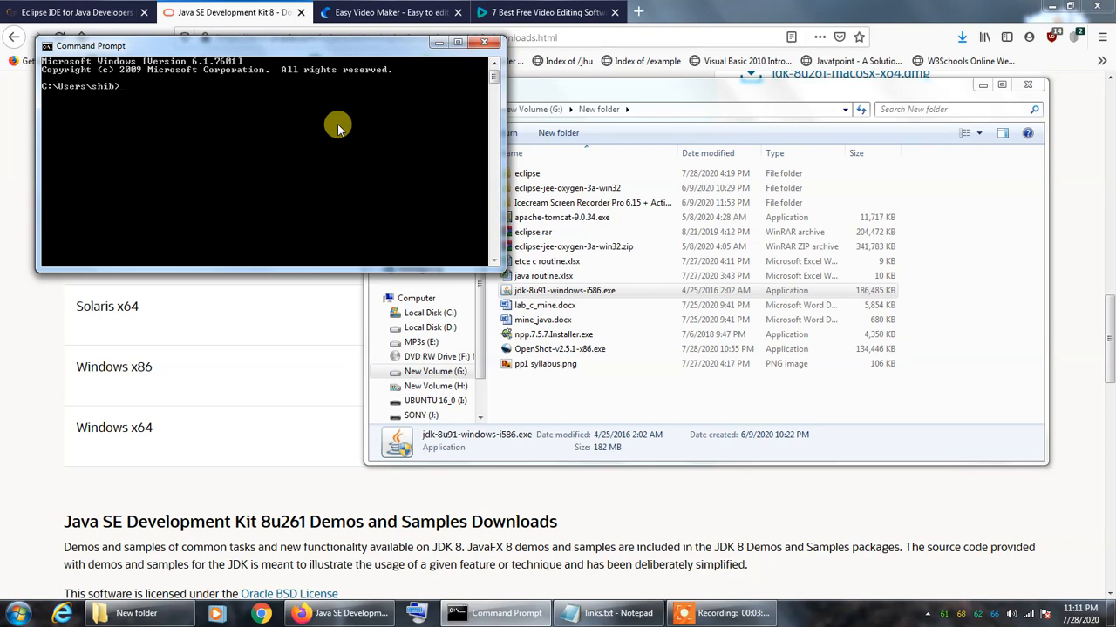
{"action": "type", "text": "javac"}
{"action": "key", "text": "Return"}
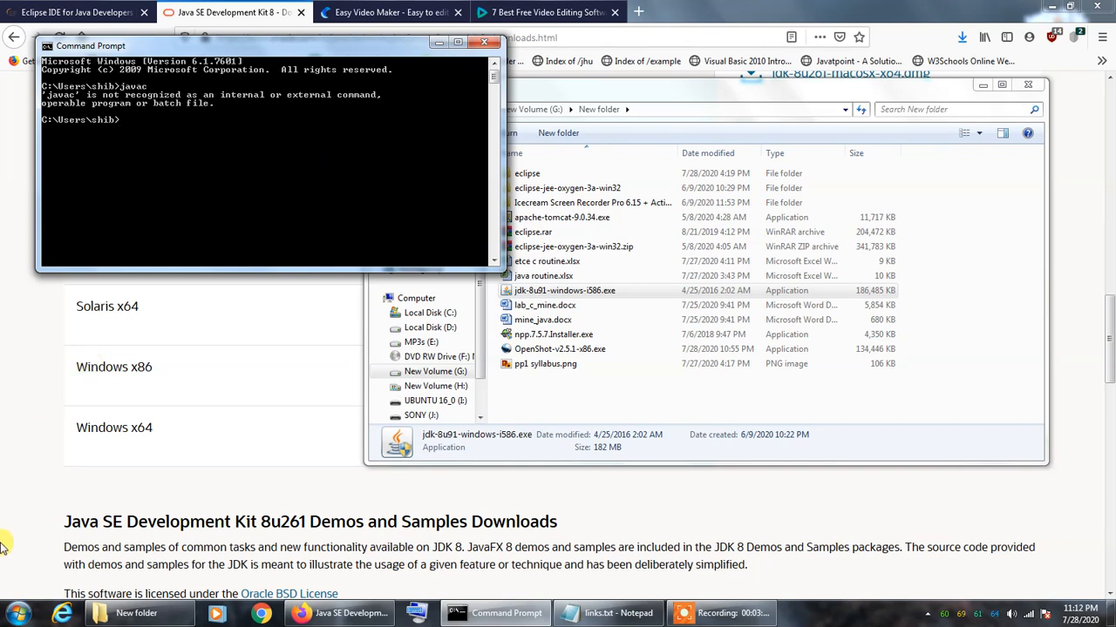
Step: In File Explorer, open the JDK's bin folder at C:\Program Files\Java\jdk1.8.0_91\bin
{"action": "left_click", "coordinate": [10, 615]}
{"action": "left_click", "coordinate": [123, 613]}
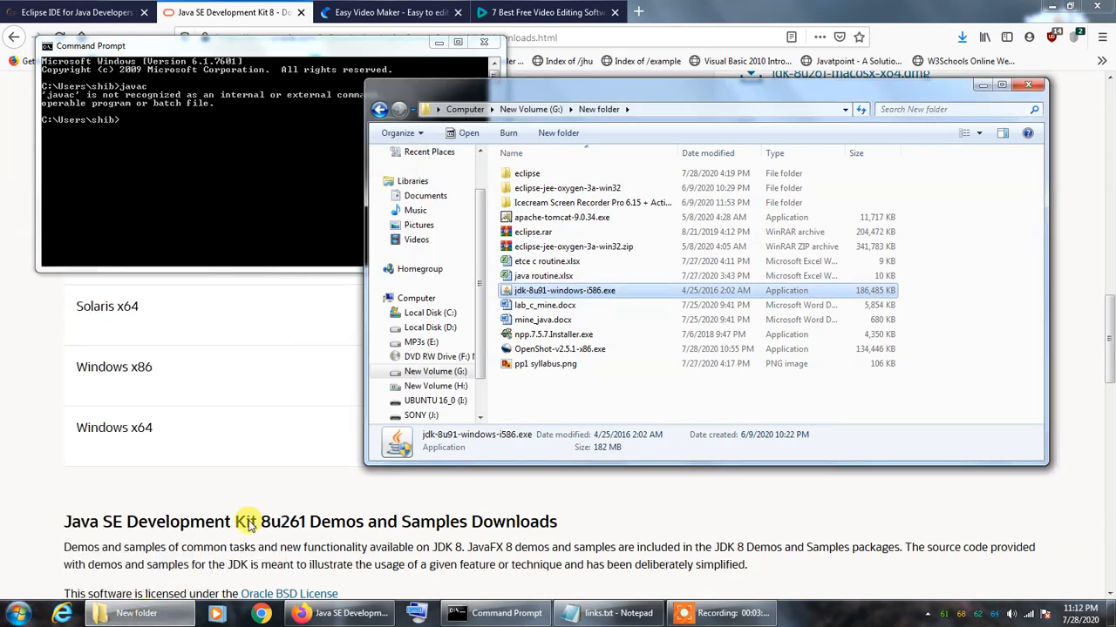
{"action": "left_click", "coordinate": [424, 317]}
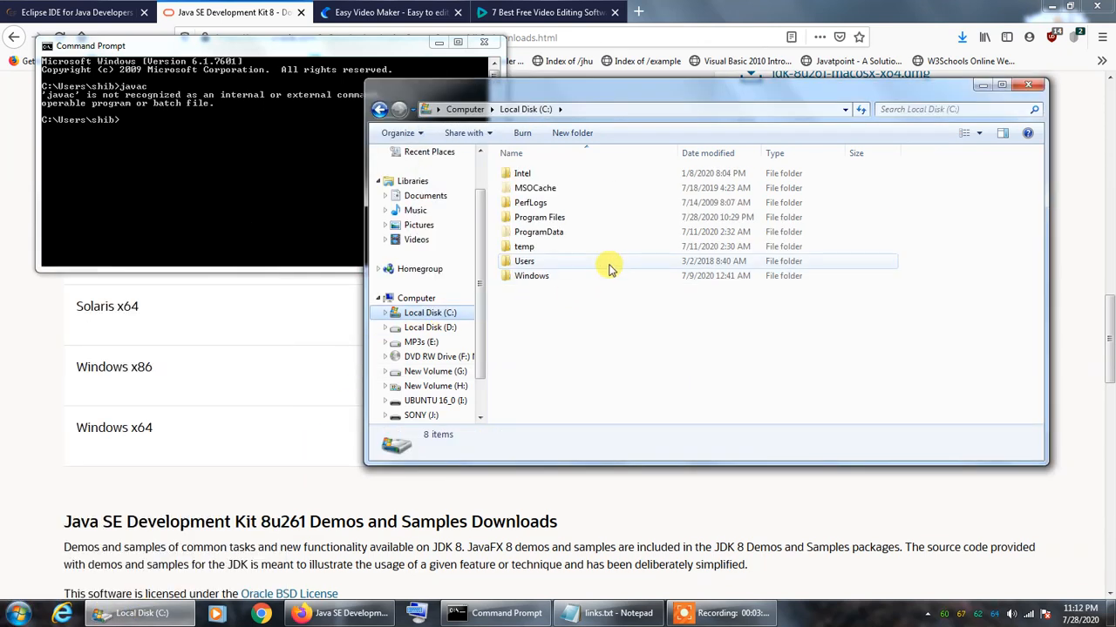
{"action": "double_click", "coordinate": [566, 219]}
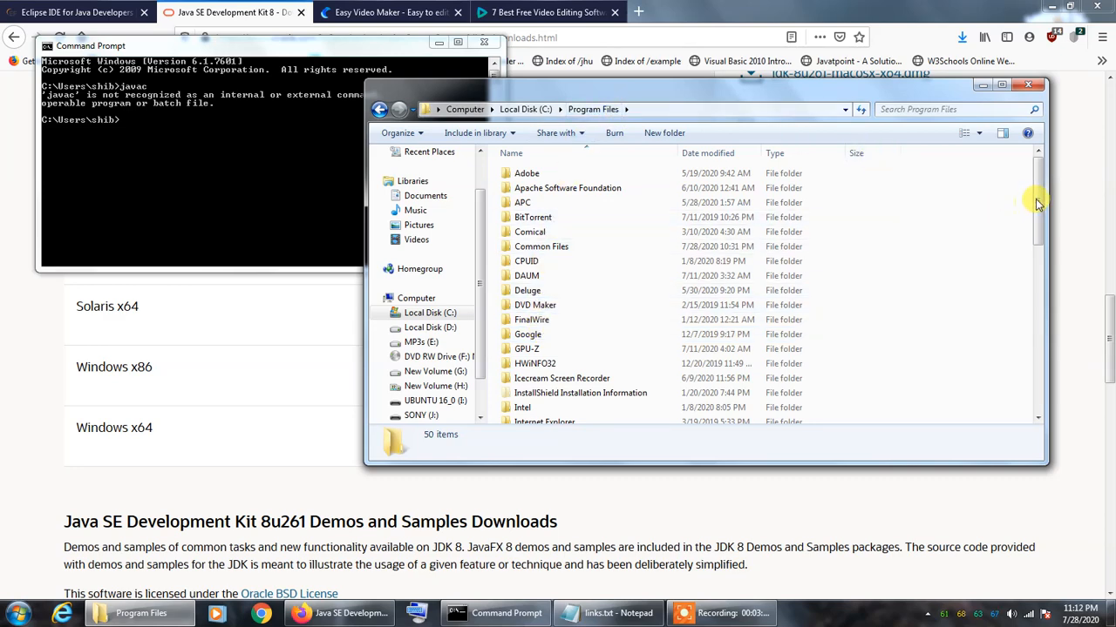
{"action": "left_click_drag", "start_coordinate": [1036, 194], "coordinate": [1037, 229]}
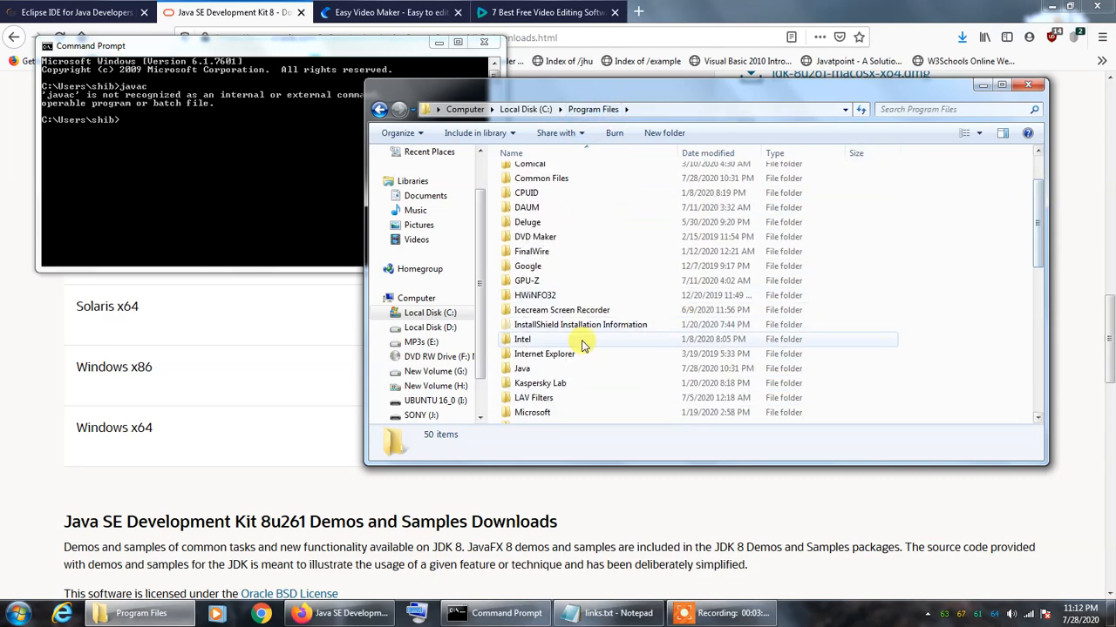
{"action": "left_click", "coordinate": [520, 371]}
{"action": "double_click", "coordinate": [520, 371]}
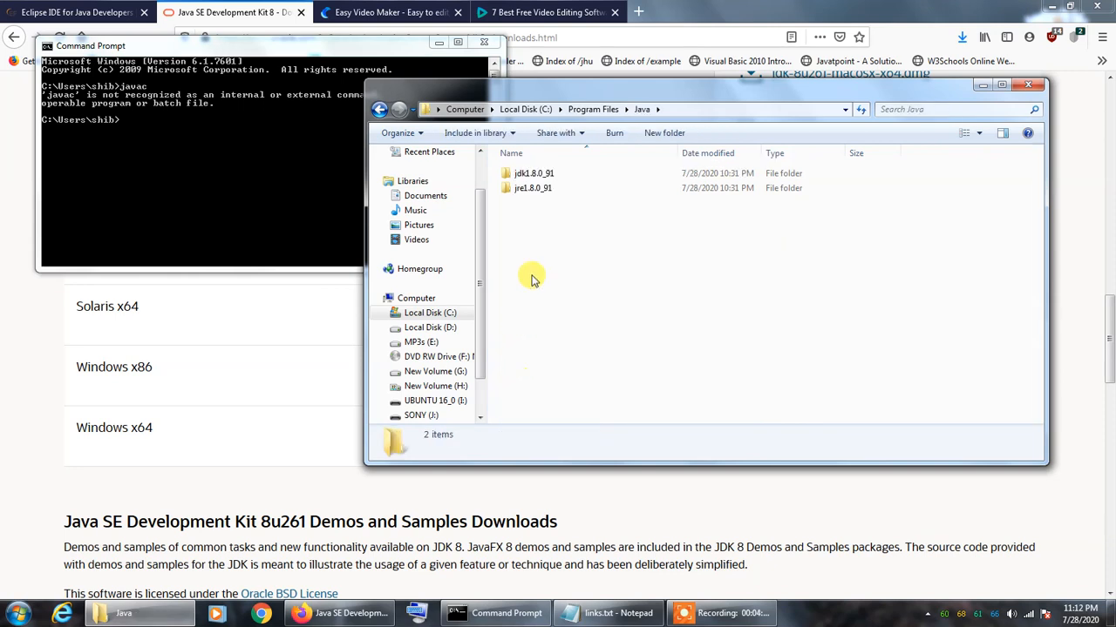
{"action": "double_click", "coordinate": [549, 174]}
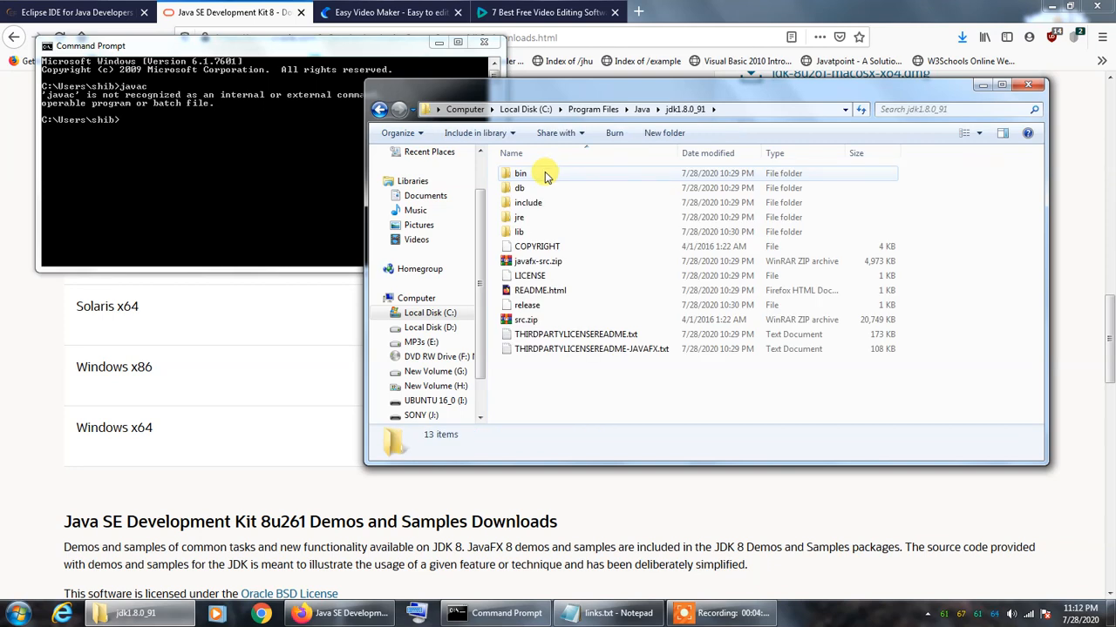
{"action": "double_click", "coordinate": [545, 175]}
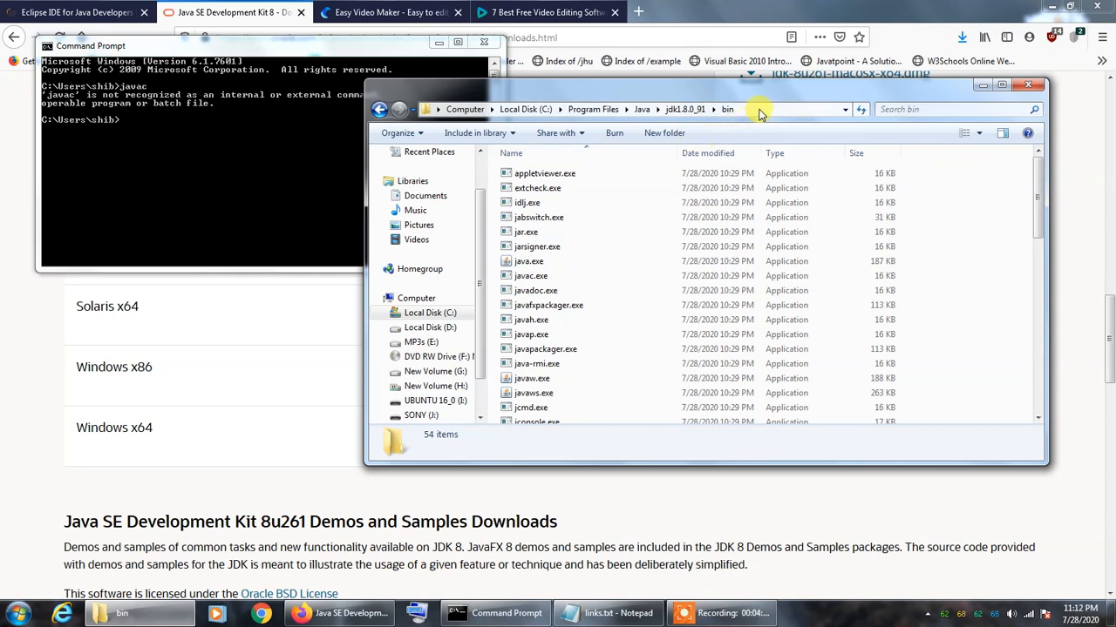
Step: Copy the full path of the jdk1.8.0_91 bin folder to the clipboard
{"action": "left_click", "coordinate": [757, 109]}
{"action": "right_click", "coordinate": [760, 108]}
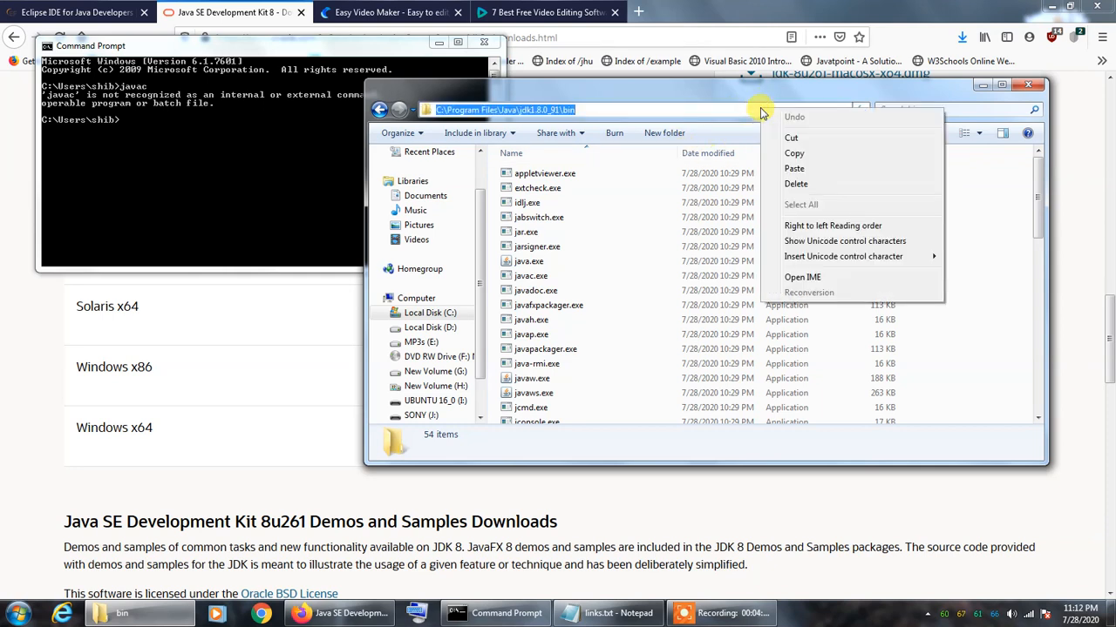
{"action": "left_click", "coordinate": [772, 154]}
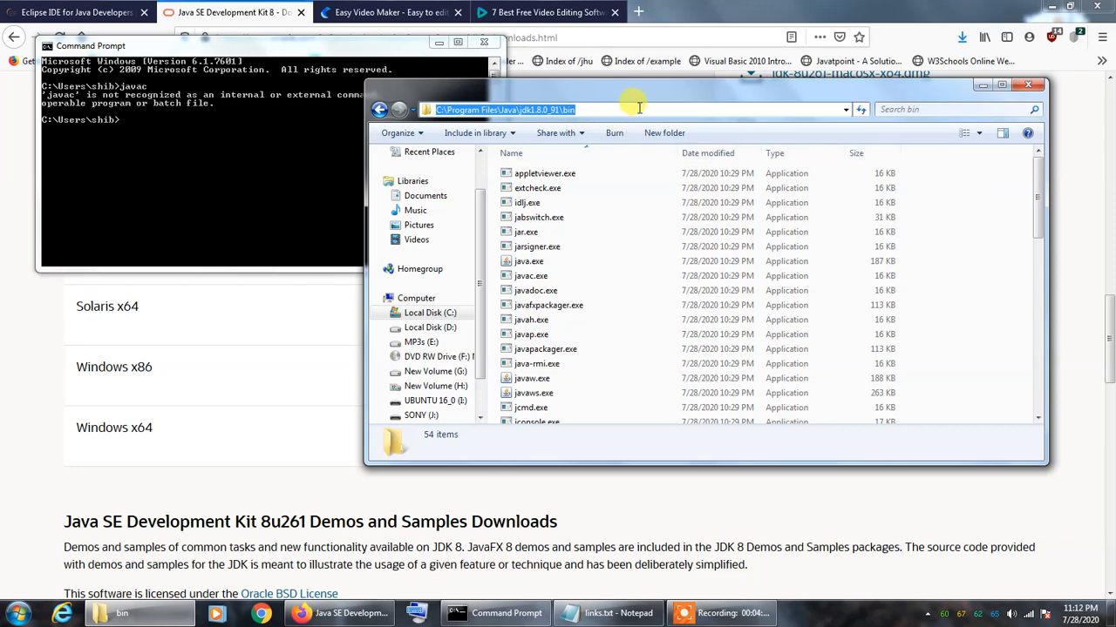
{"action": "right_click", "coordinate": [708, 110]}
{"action": "left_click", "coordinate": [727, 156]}
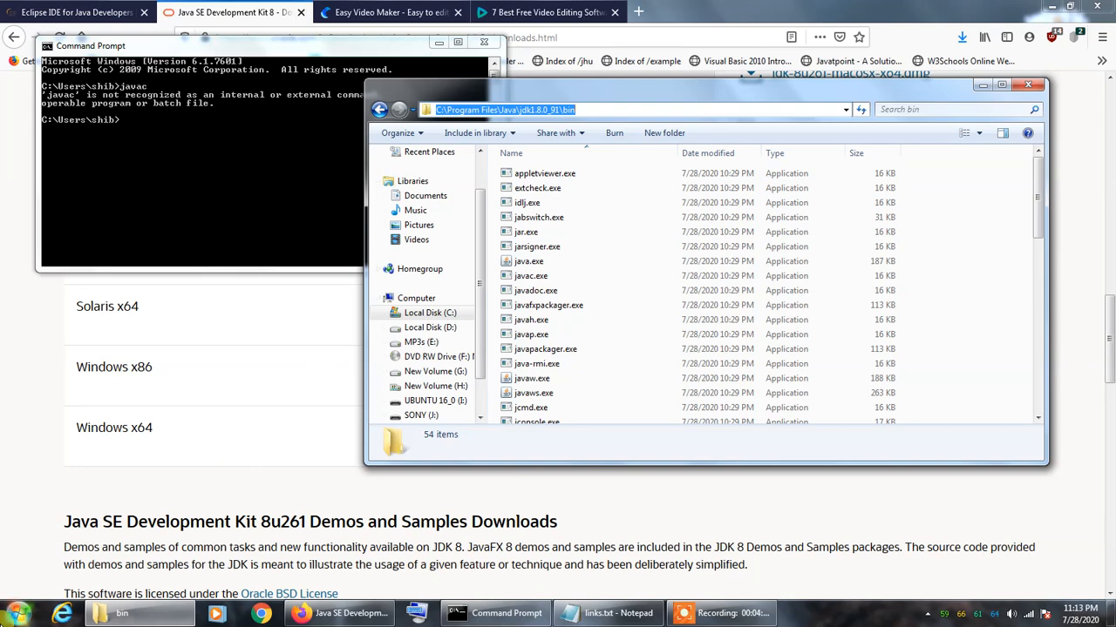
Step: Open the advanced system settings from the Control Panel's System page under System and Security
{"action": "left_click", "coordinate": [17, 614]}
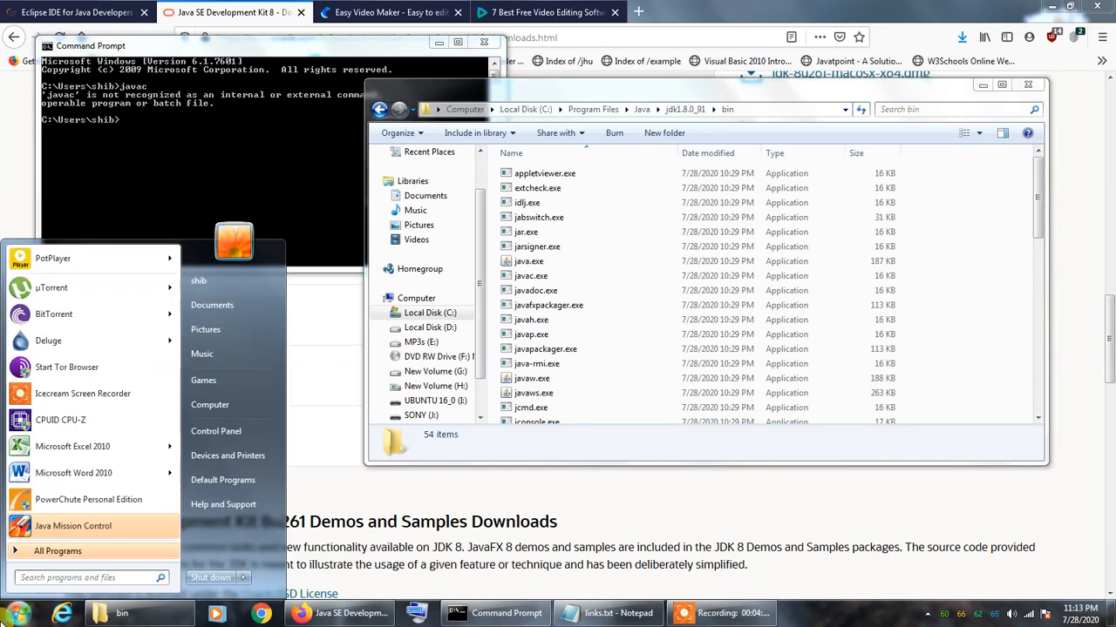
{"action": "left_click", "coordinate": [235, 433]}
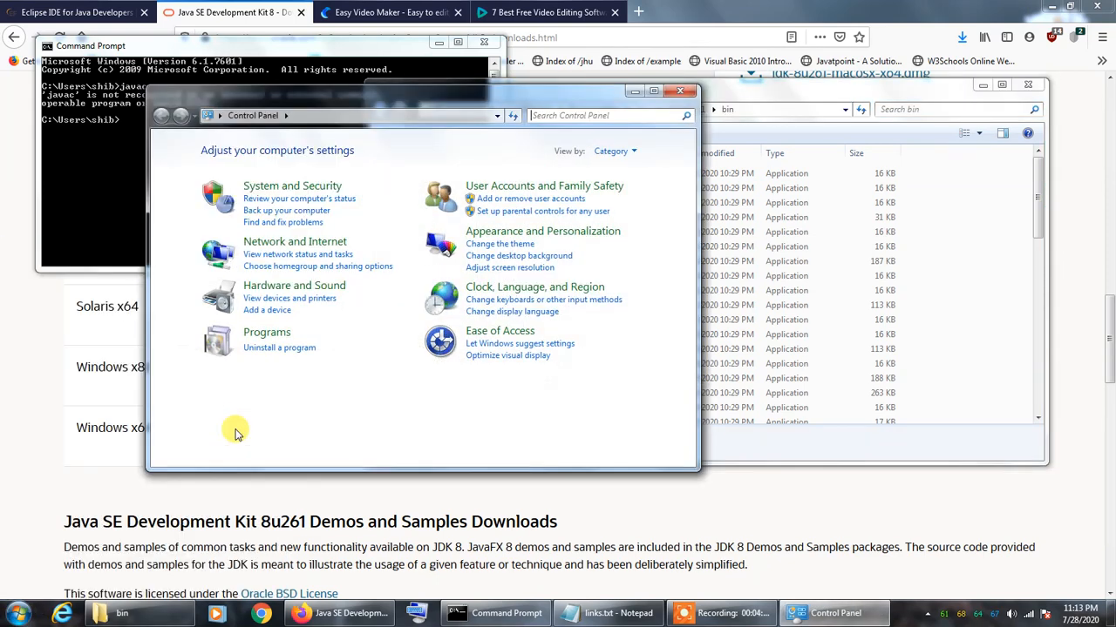
{"action": "left_click", "coordinate": [262, 186]}
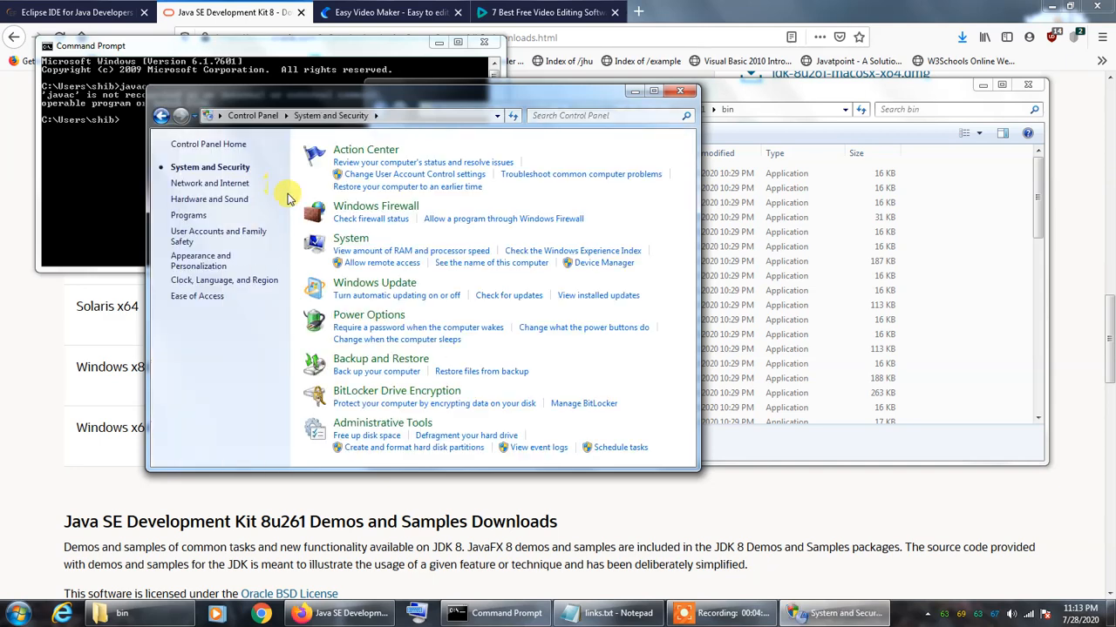
{"action": "left_click", "coordinate": [316, 242]}
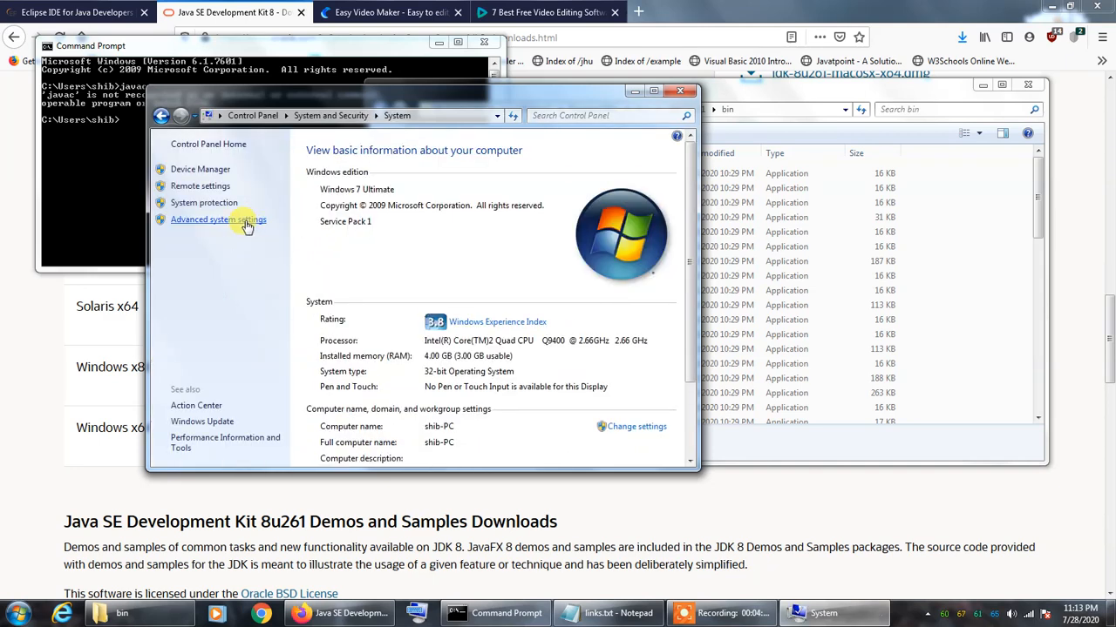
{"action": "left_click", "coordinate": [218, 219]}
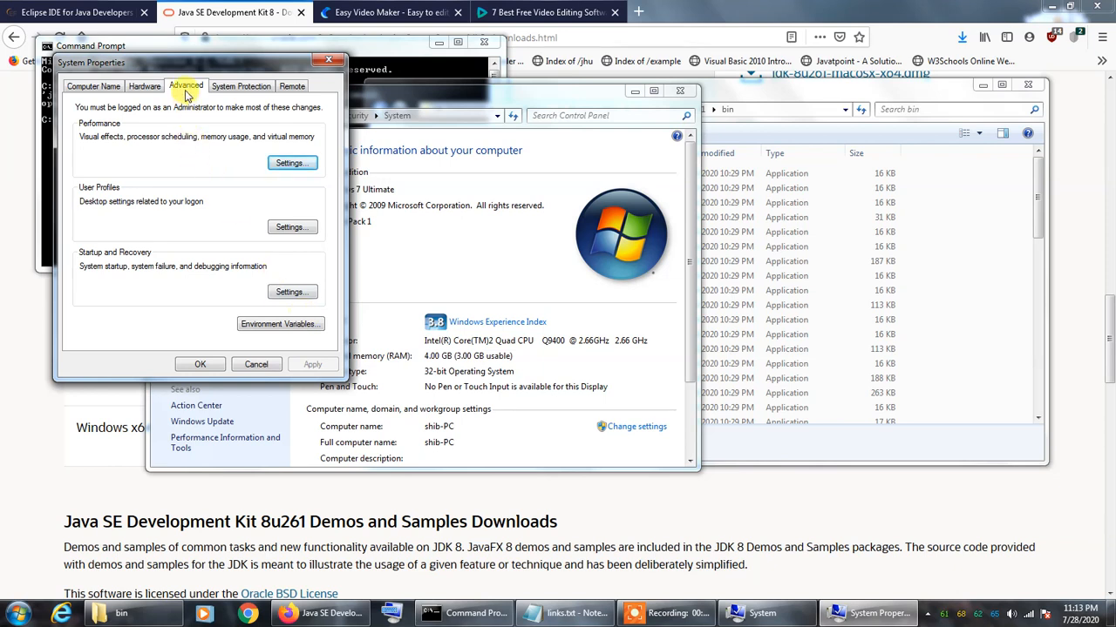
Step: Open the Path system variable for editing in the environment variables and place the cursor at the end of its value
{"action": "left_click", "coordinate": [248, 326]}
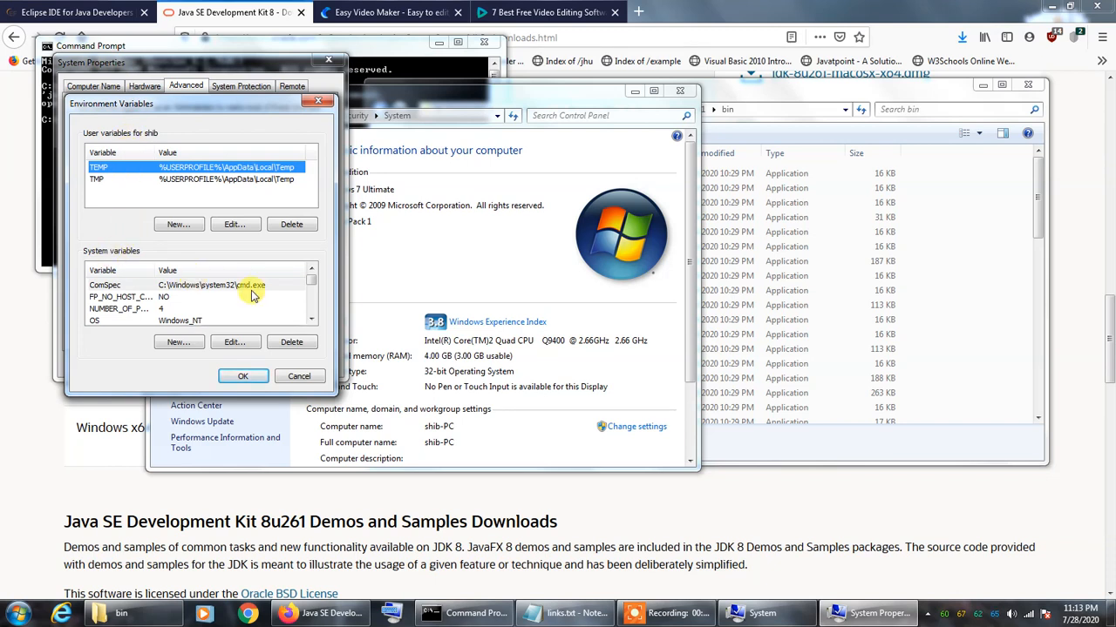
{"action": "left_click_drag", "start_coordinate": [312, 283], "coordinate": [312, 289]}
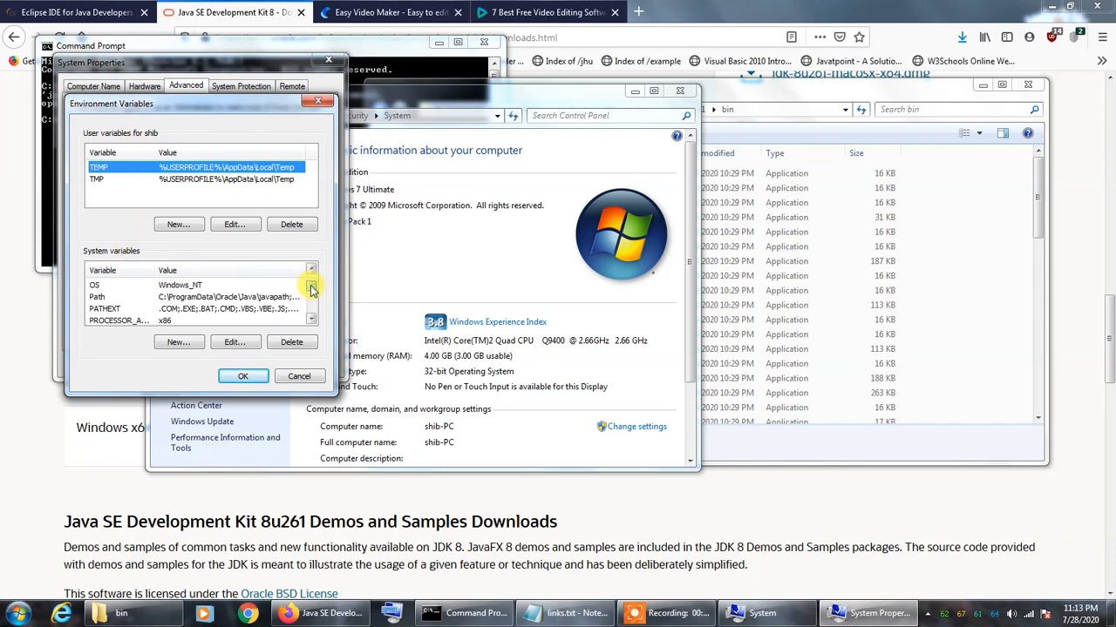
{"action": "left_click", "coordinate": [244, 298]}
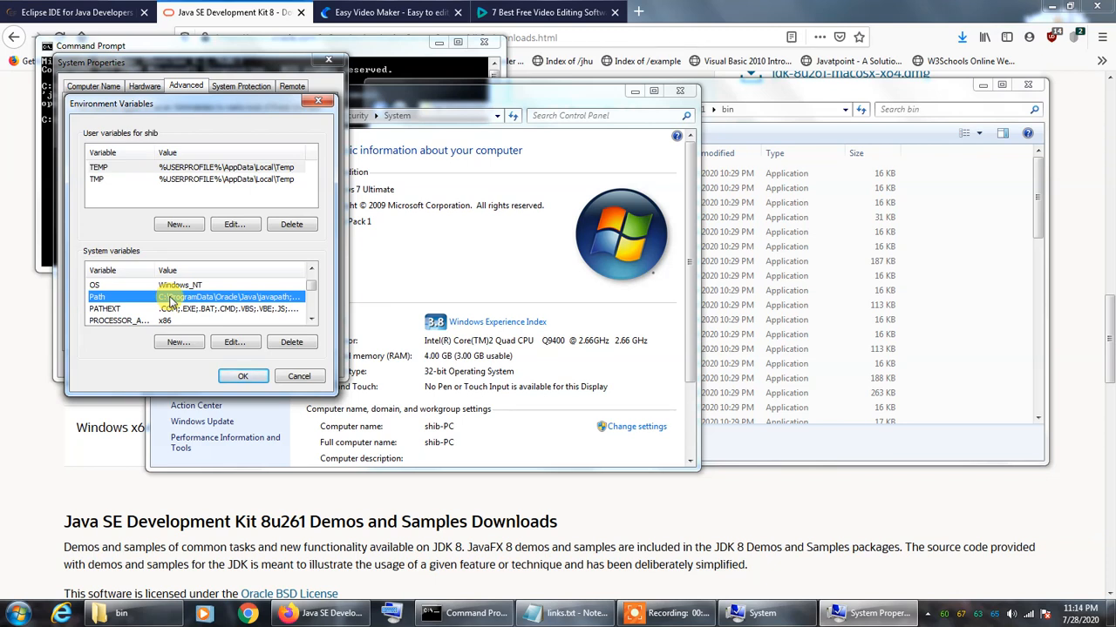
{"action": "left_click", "coordinate": [232, 344]}
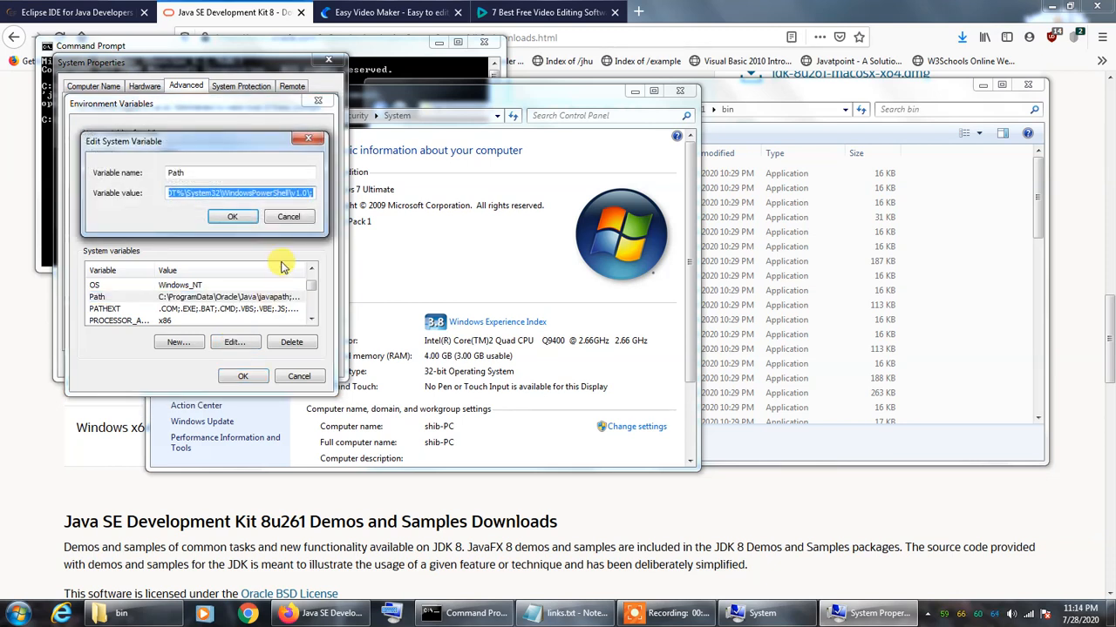
{"action": "left_click", "coordinate": [312, 193]}
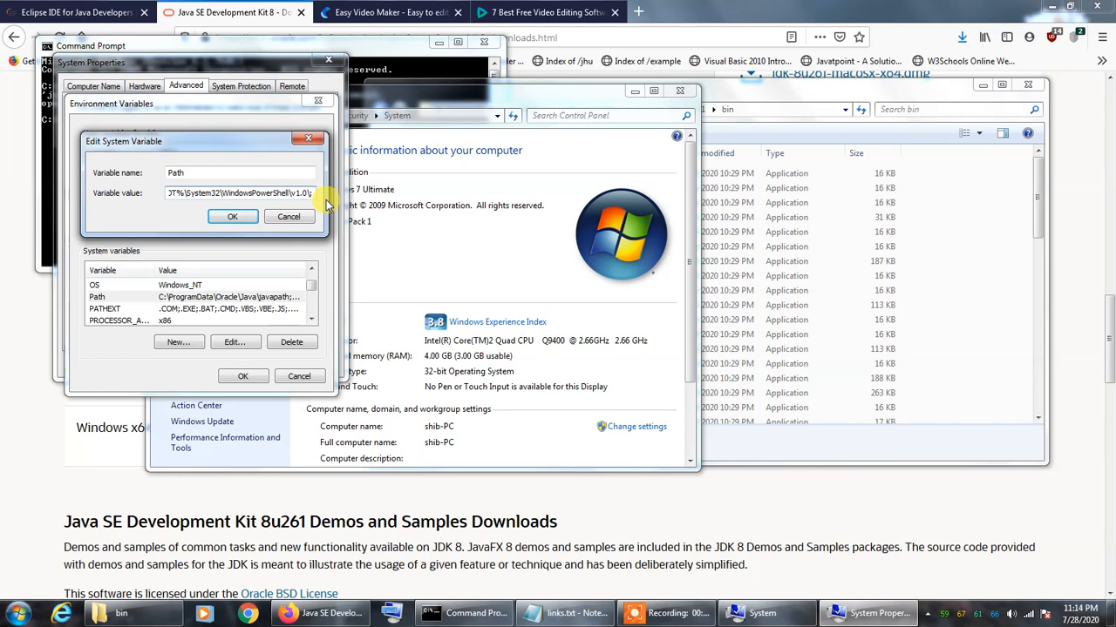
{"action": "key", "text": "Right"}
{"action": "key", "text": "Right"}
{"action": "key", "text": "Right"}
{"action": "key", "text": "Right"}
{"action": "key", "text": "Right"}
{"action": "key", "text": "Right"}
{"action": "key", "text": "Right"}
{"action": "key", "text": "Right"}
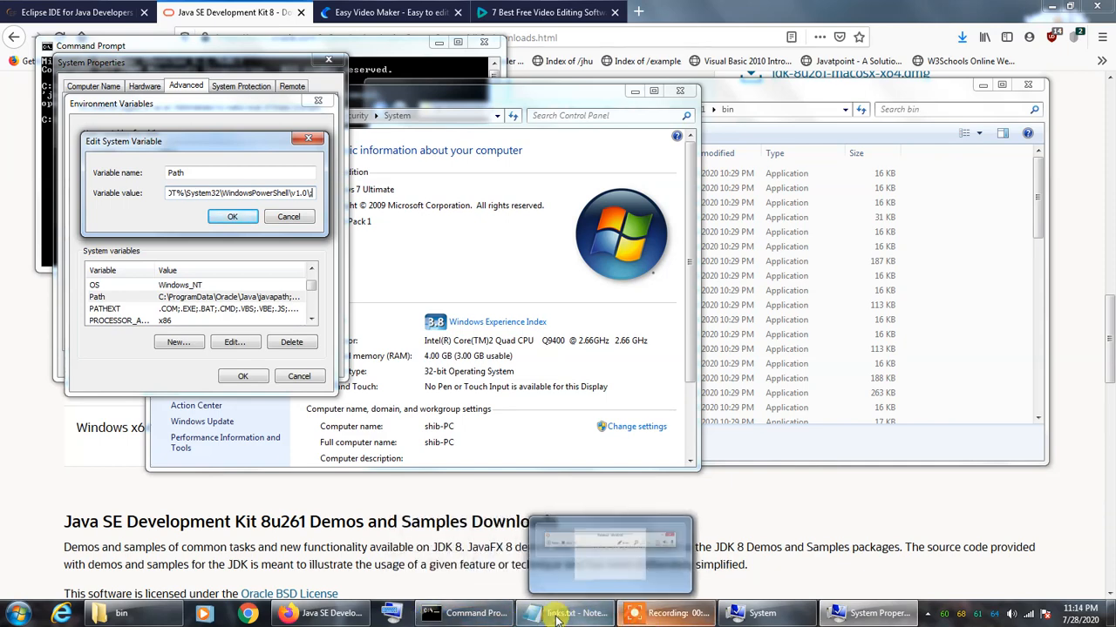
Step: Copy the JDK bin folder's path from File Explorer again and minimize the folder window
{"action": "left_click", "coordinate": [132, 617]}
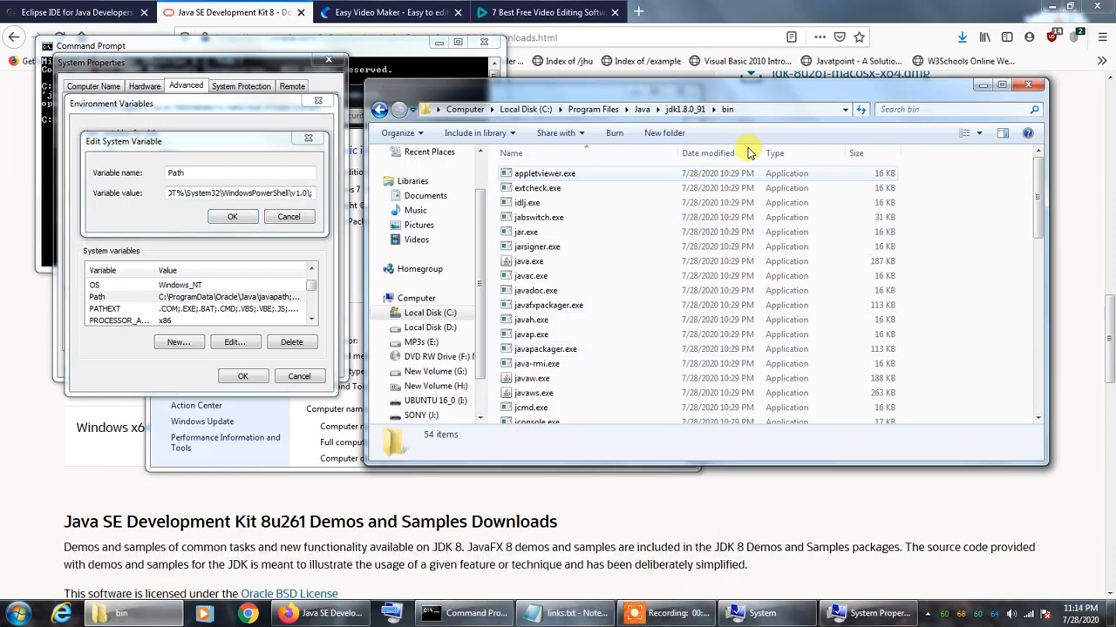
{"action": "left_click", "coordinate": [772, 109]}
{"action": "right_click", "coordinate": [773, 109]}
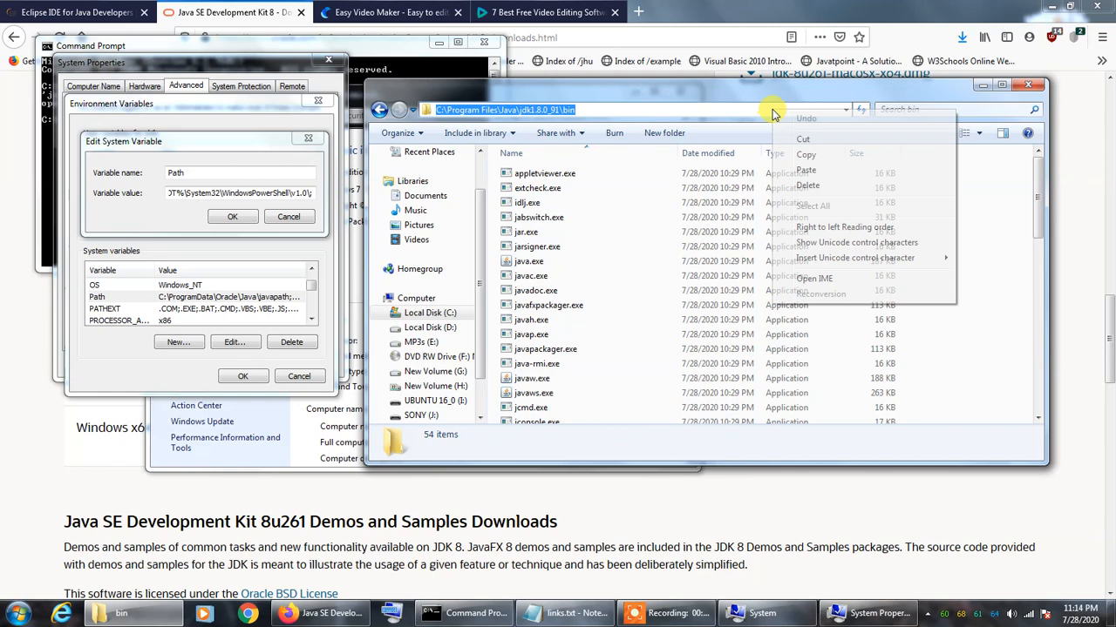
{"action": "left_click", "coordinate": [806, 154]}
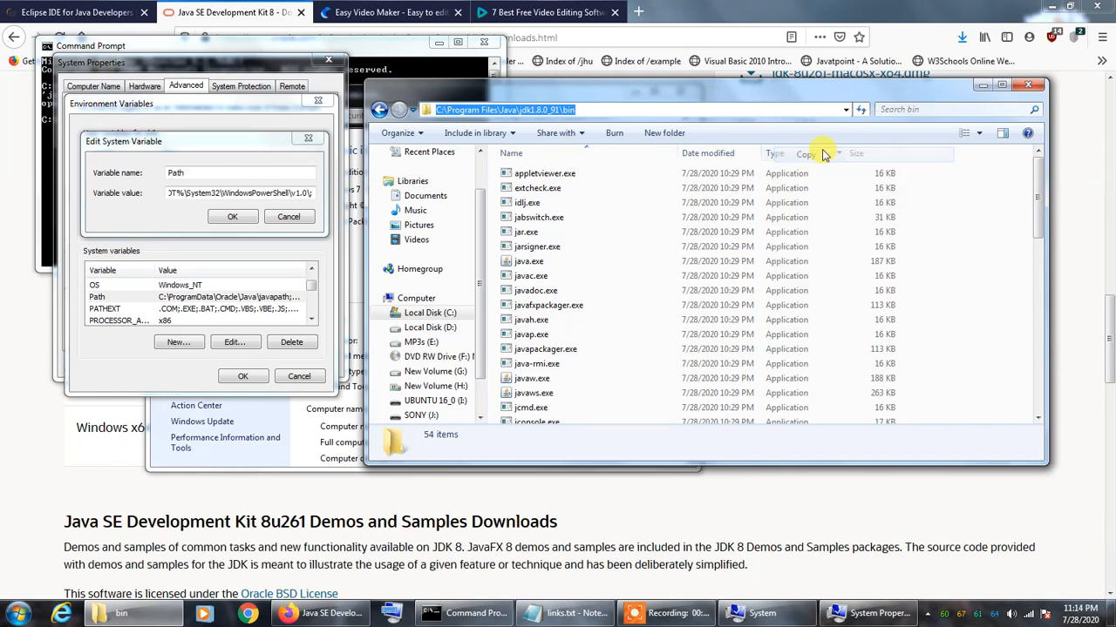
{"action": "left_click", "coordinate": [984, 84]}
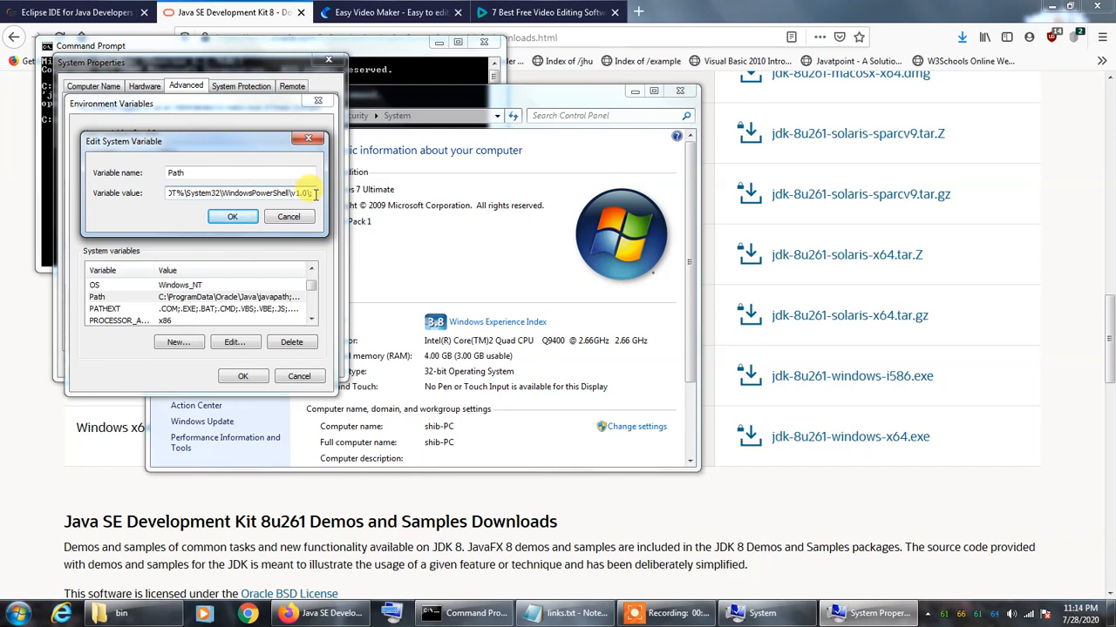
Step: Append C:\Program Files\Java\jdk1.8.0_91\bin; to the Path value, save the environment variables and system properties, and close the System window
{"action": "key", "text": "ctrl+v"}
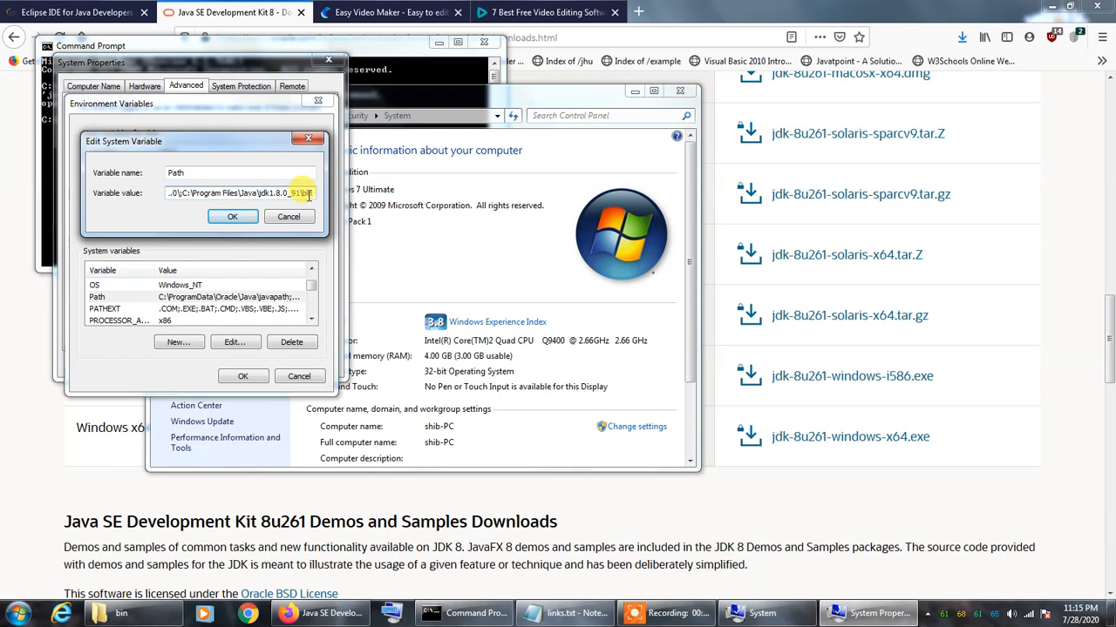
{"action": "type", "text": ";"}
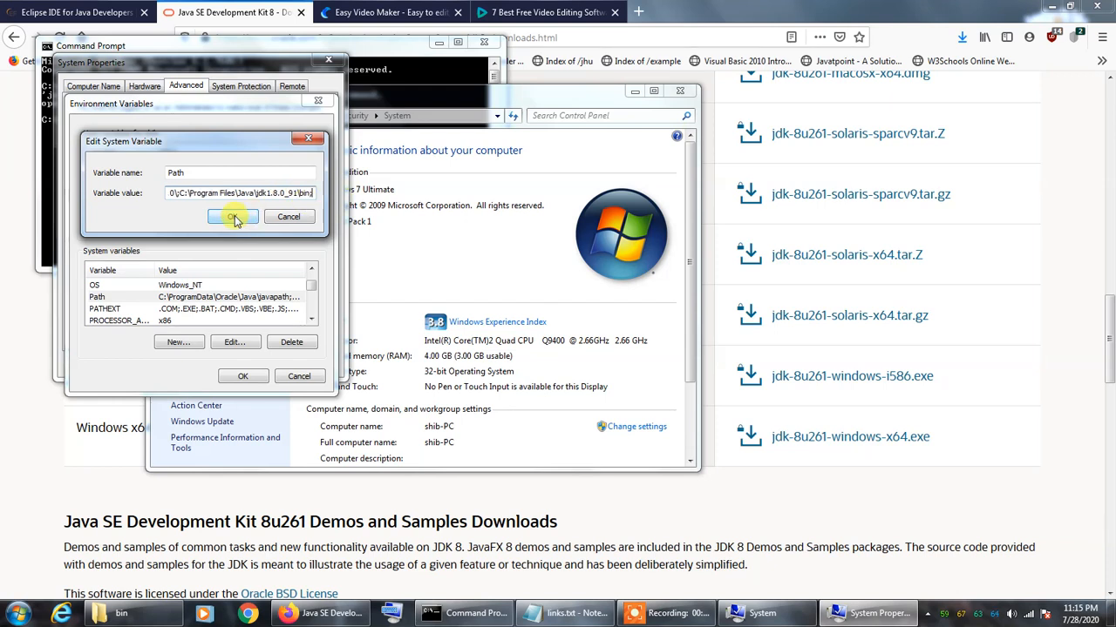
{"action": "left_click", "coordinate": [232, 217]}
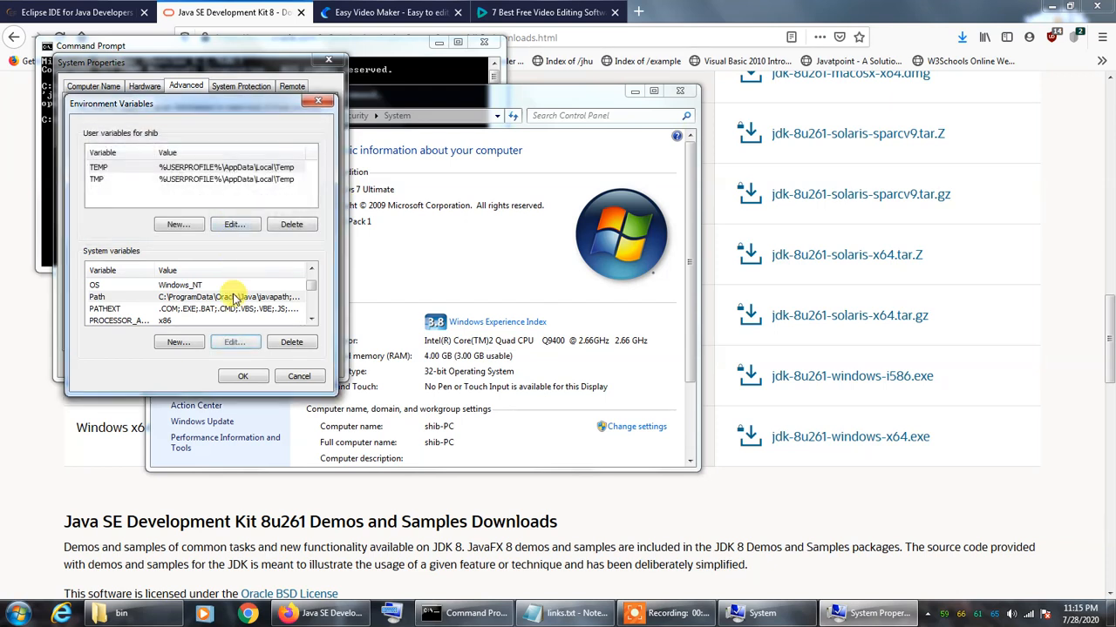
{"action": "left_click", "coordinate": [237, 375]}
{"action": "left_click", "coordinate": [209, 366]}
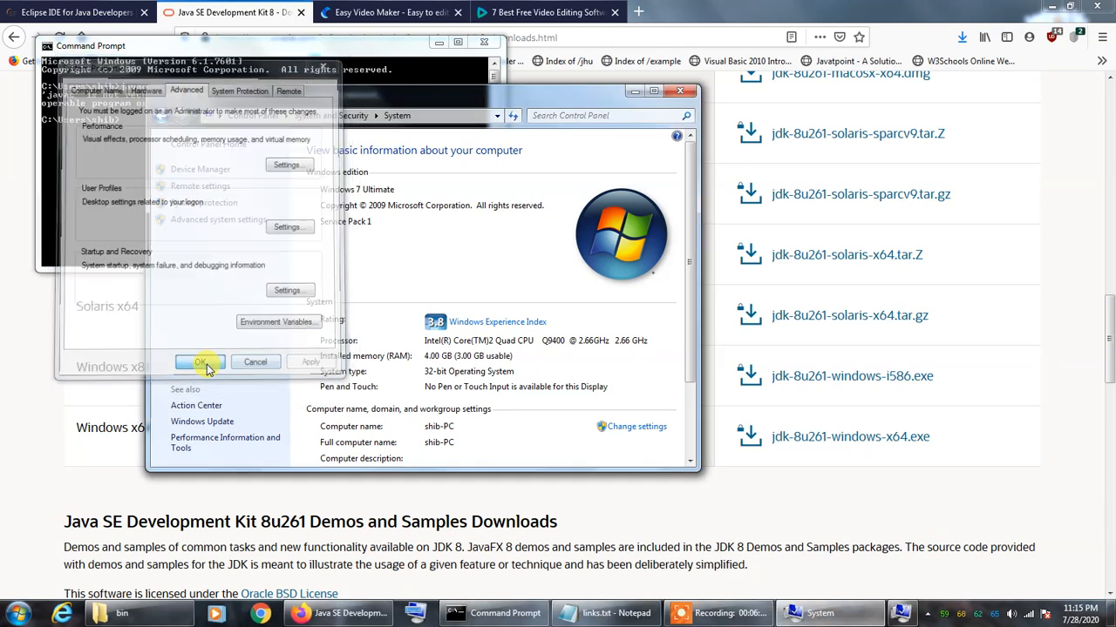
{"action": "left_click", "coordinate": [672, 93]}
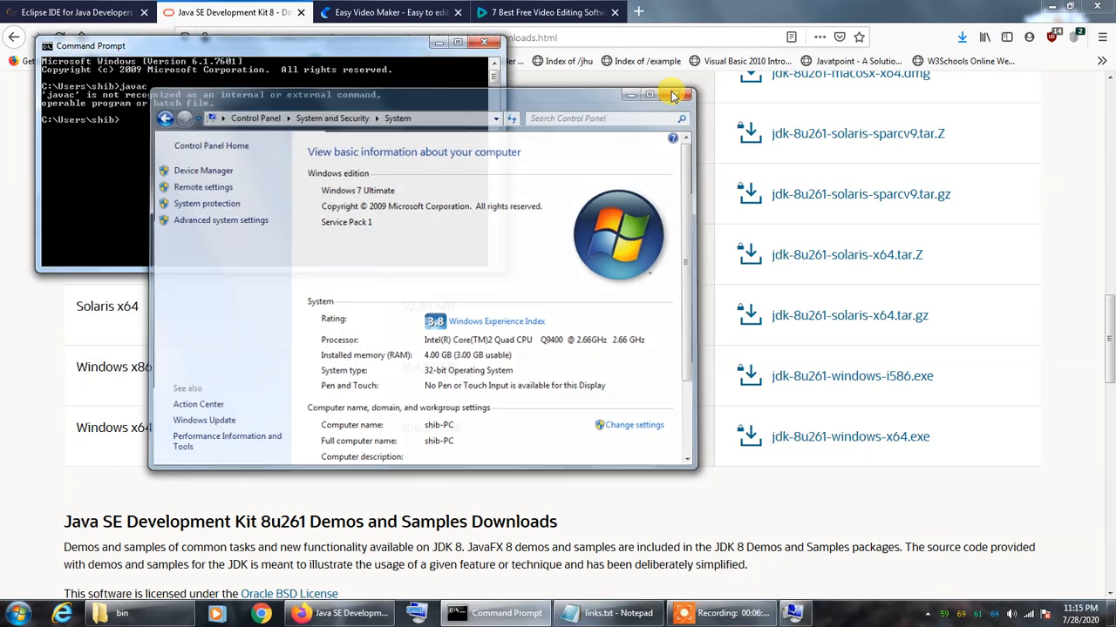
Step: Close the old Command Prompt and run javac in a newly opened one to test the updated Path
{"action": "left_click", "coordinate": [486, 44]}
{"action": "left_click", "coordinate": [5, 615]}
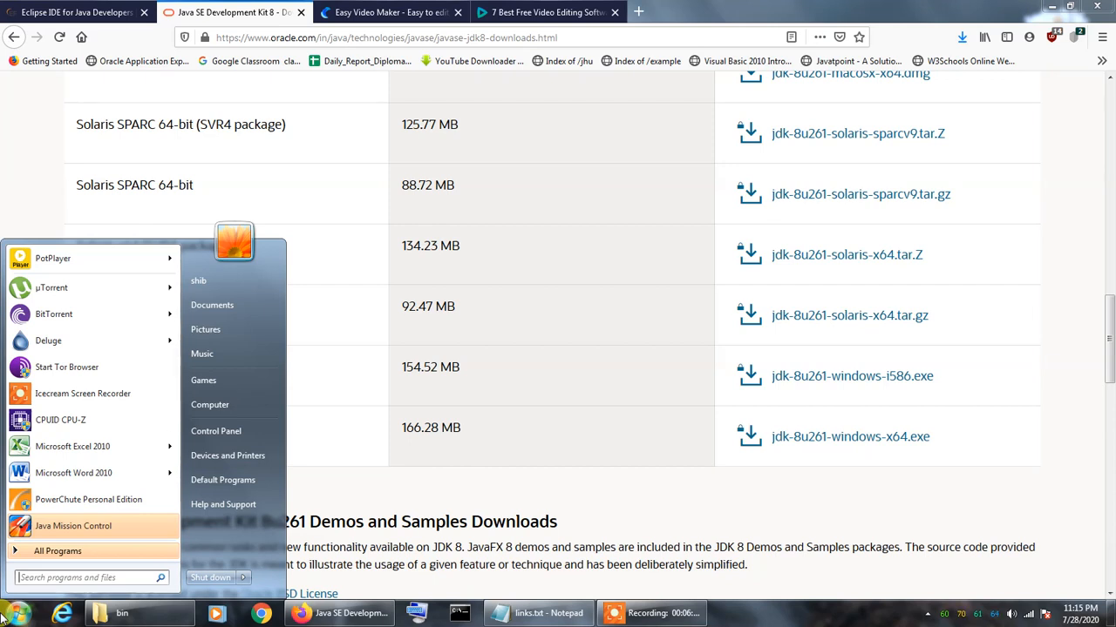
{"action": "type", "text": "cmd"}
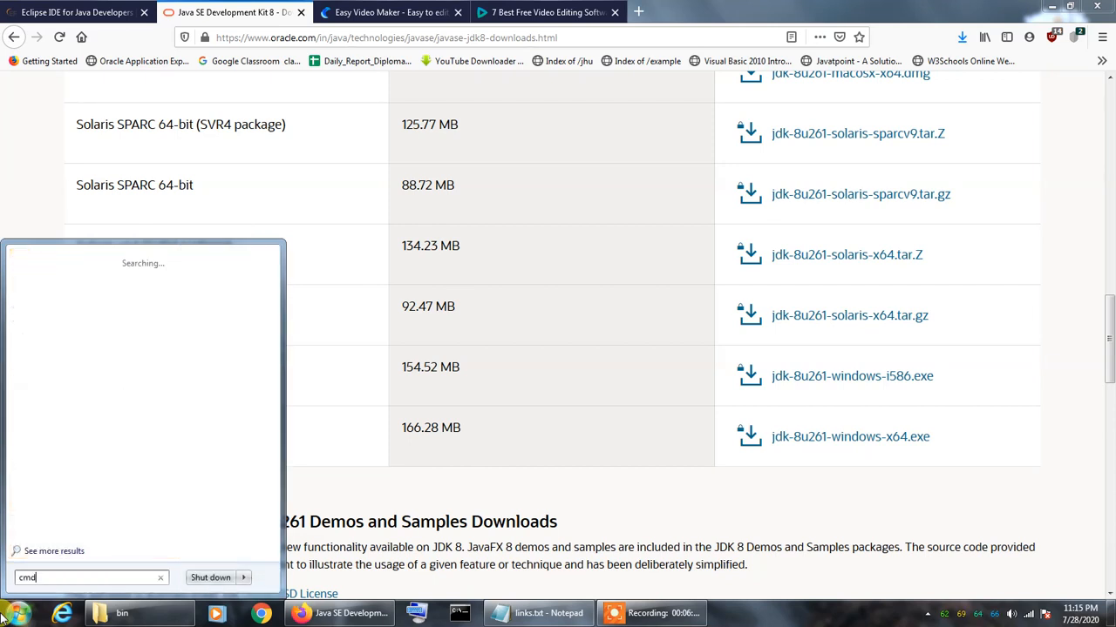
{"action": "key", "text": "Return"}
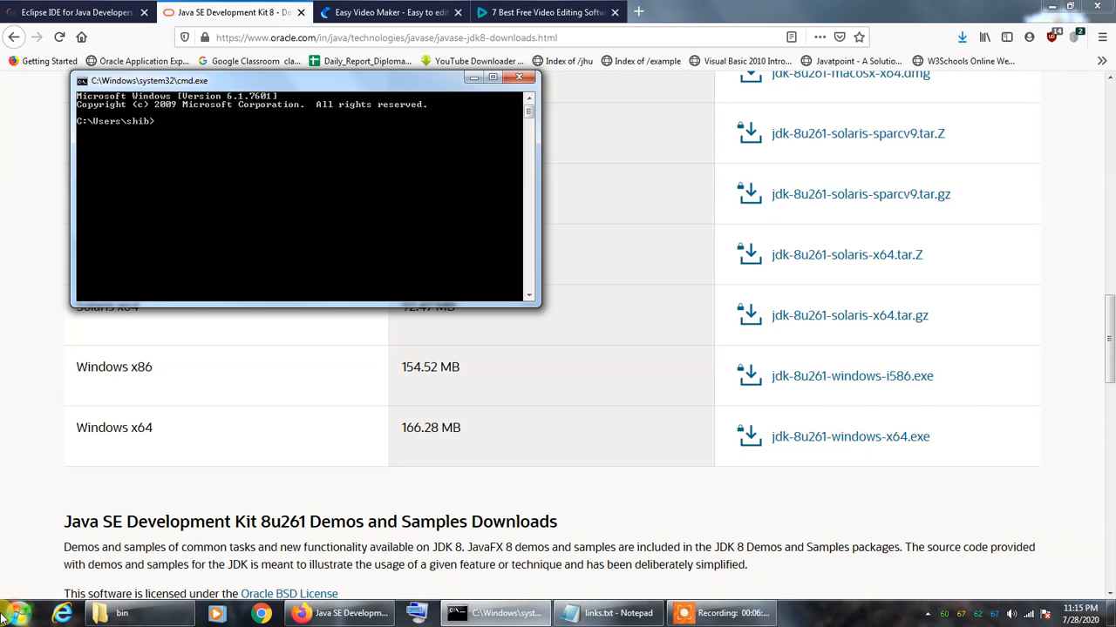
{"action": "type", "text": "javac"}
{"action": "key", "text": "Return"}
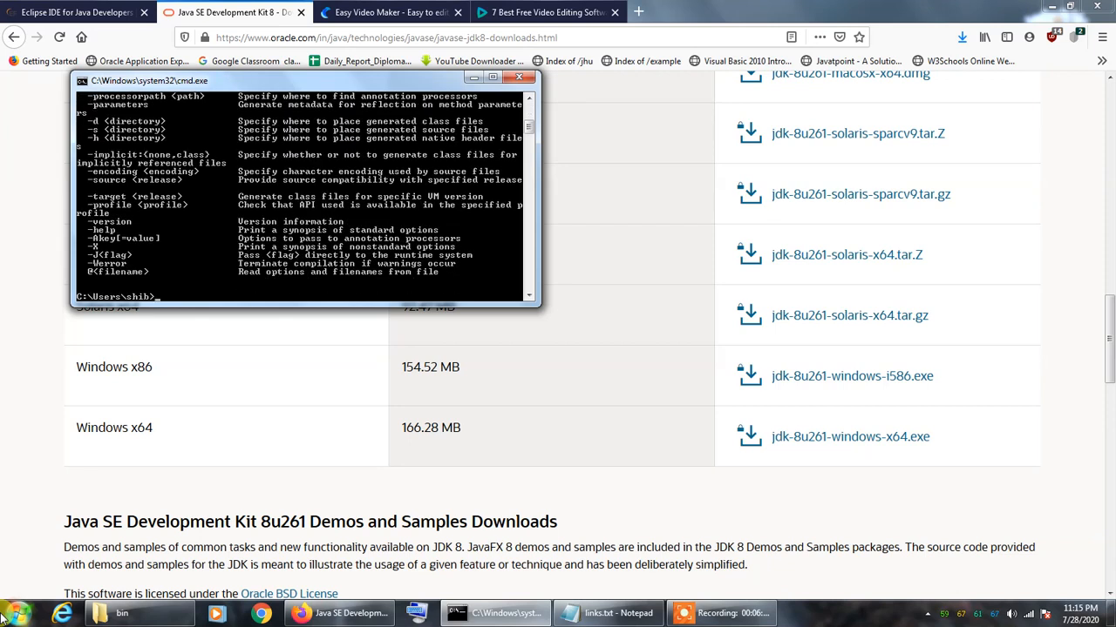